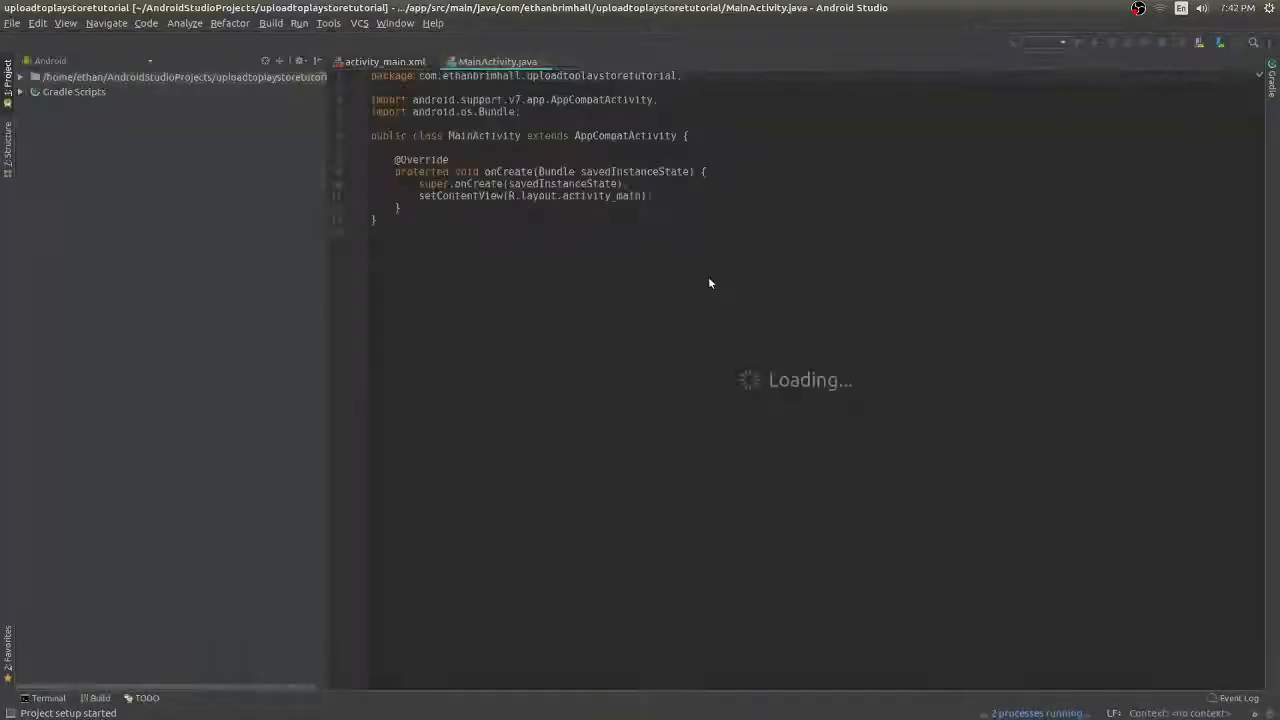
- Open the activity_main.xml layout file in the design editor
left_click(381, 63)
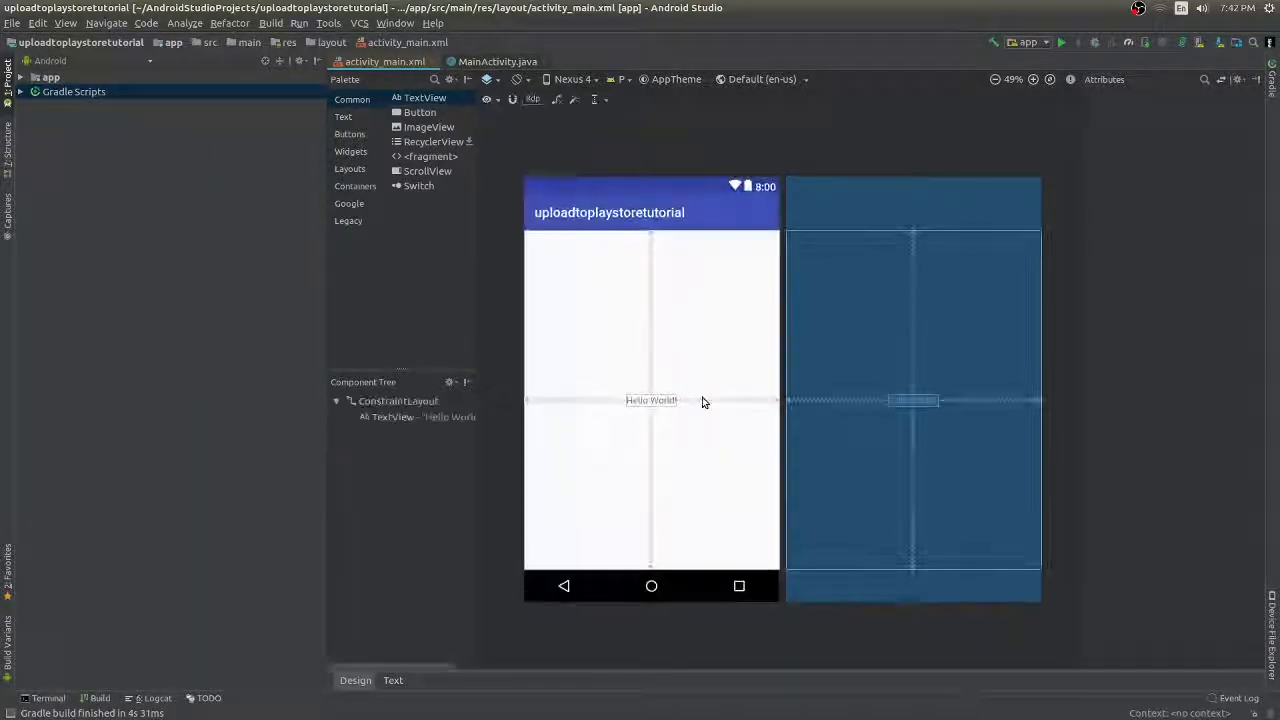
- Change the TextView's 'Hello World!' text to 'tutorial app'
left_click(651, 400)
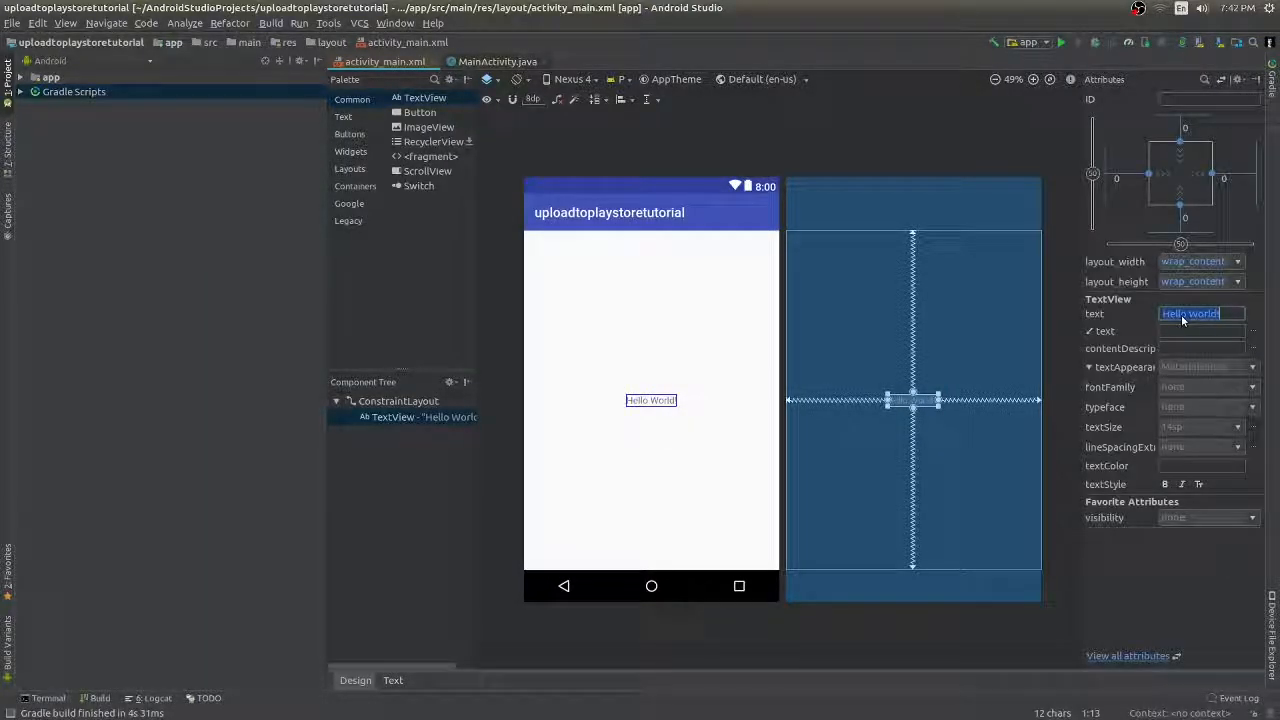
type("tutorial")
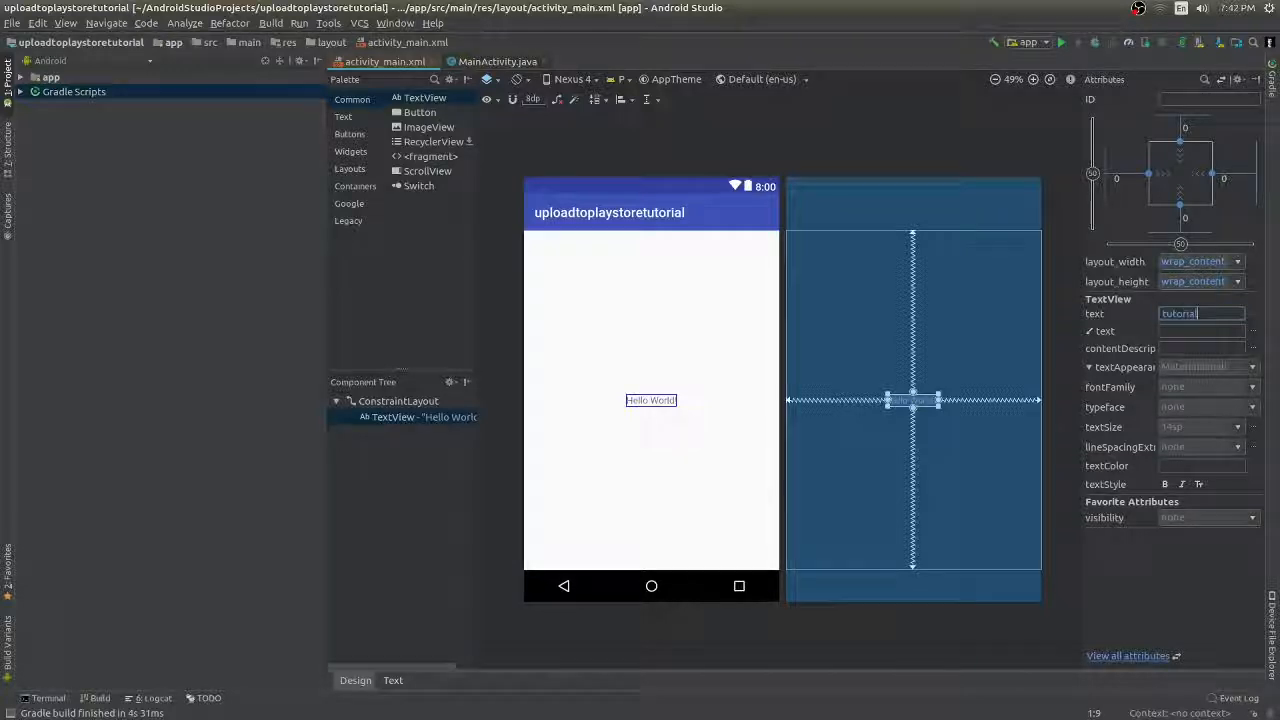
type(" app")
key("Return")
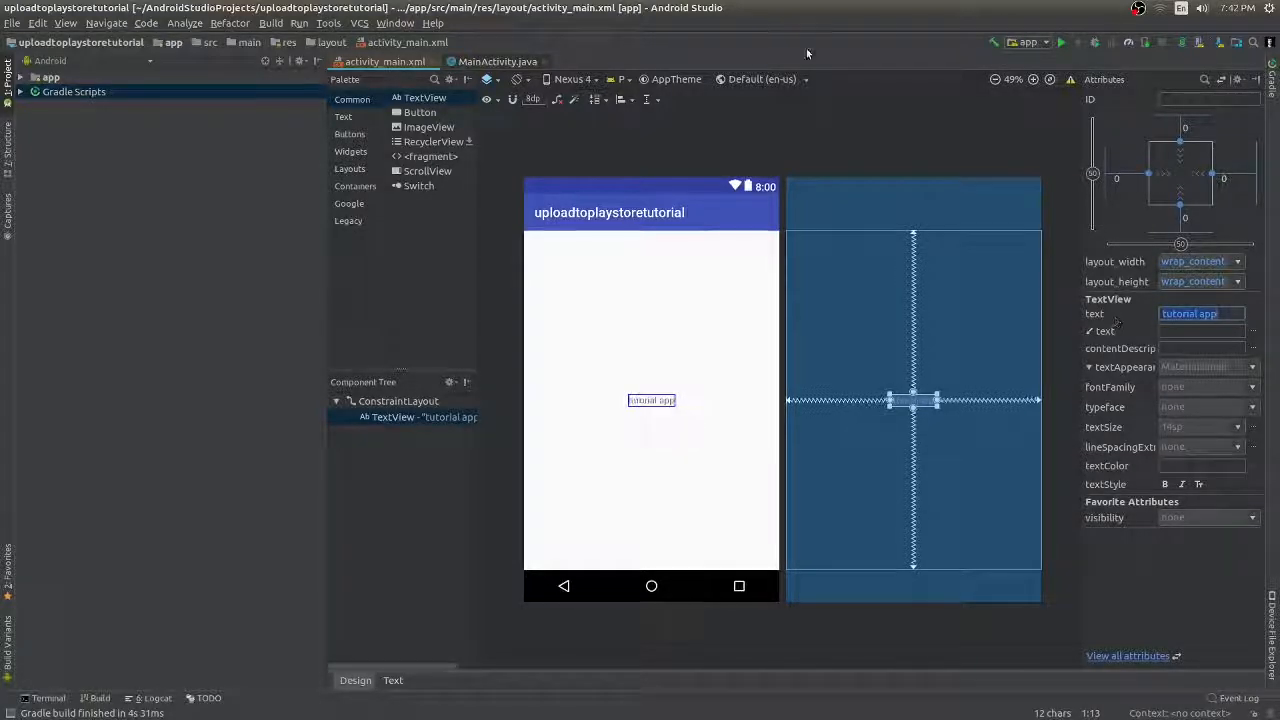
left_click(785, 126)
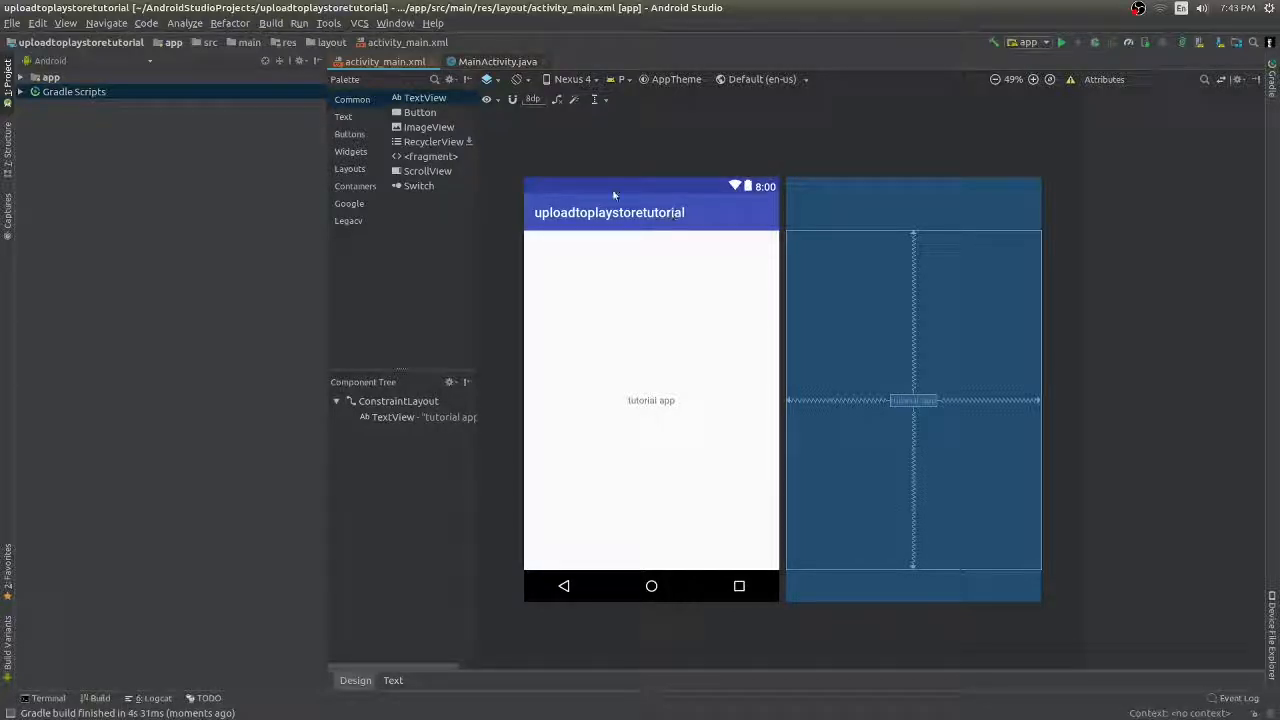
- Start Build > Generate Signed APK with app licence.jks from the home folder as the key store
left_click(272, 24)
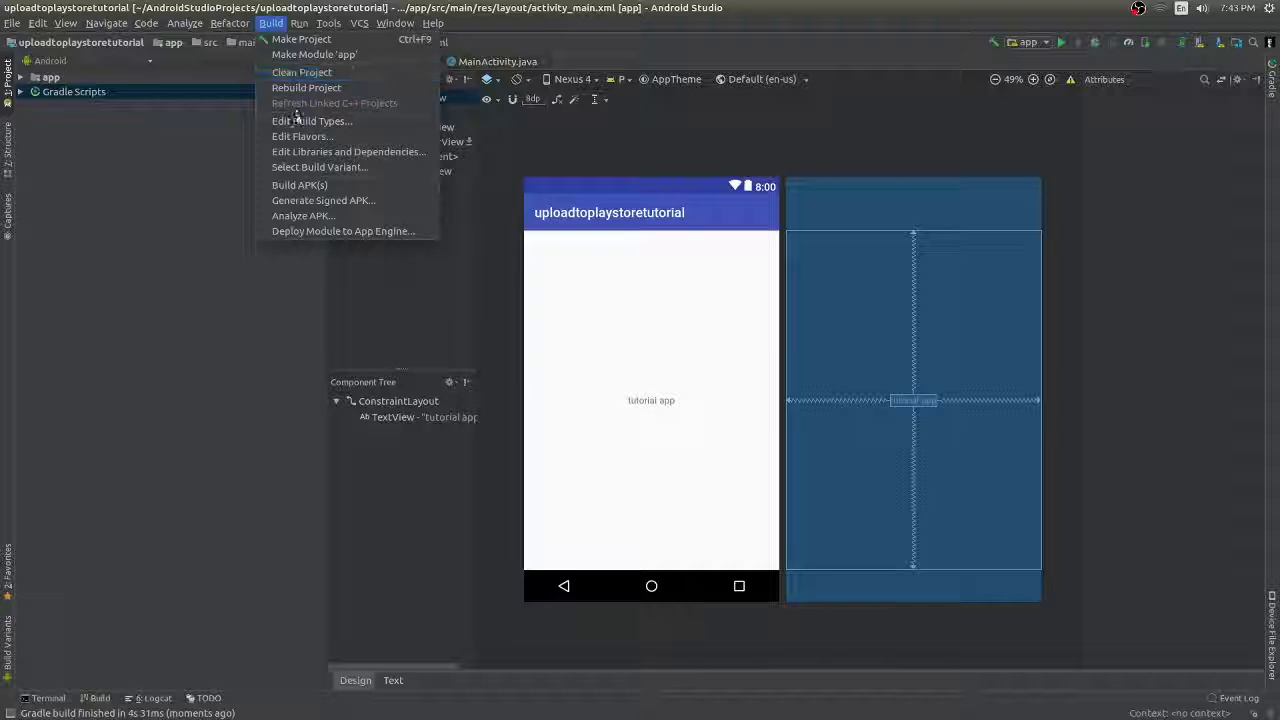
left_click(307, 200)
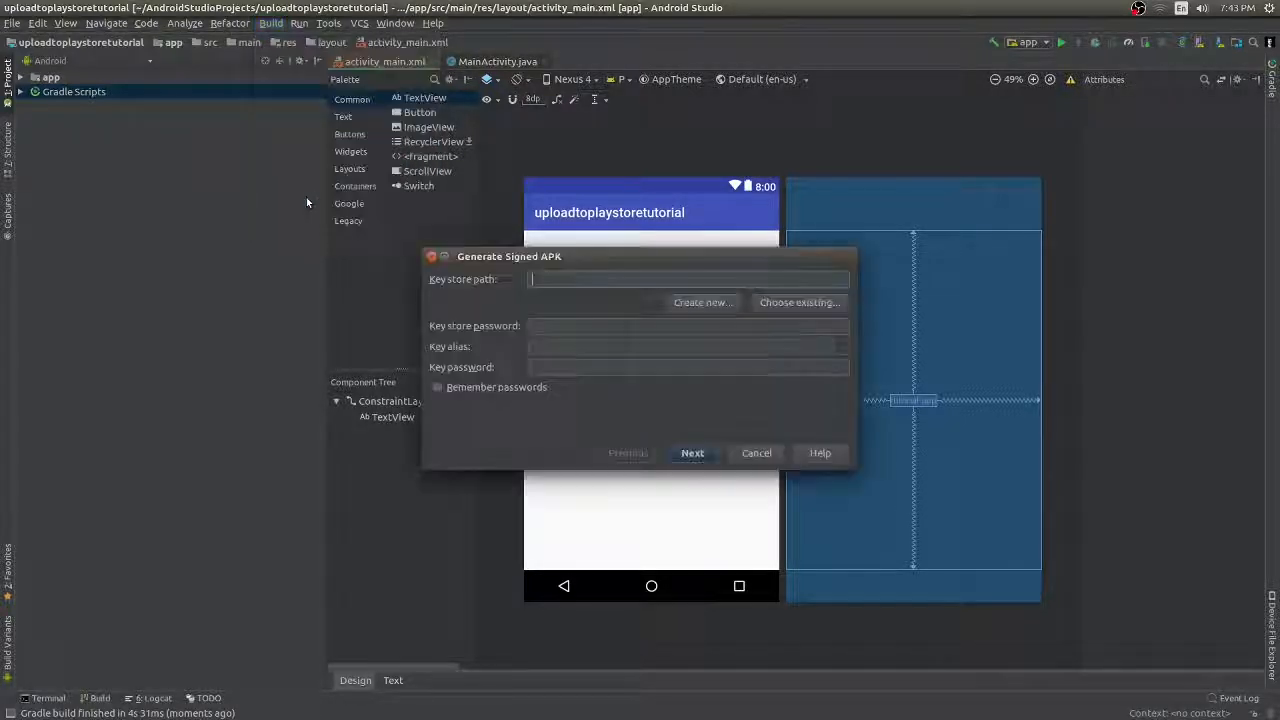
left_click(787, 304)
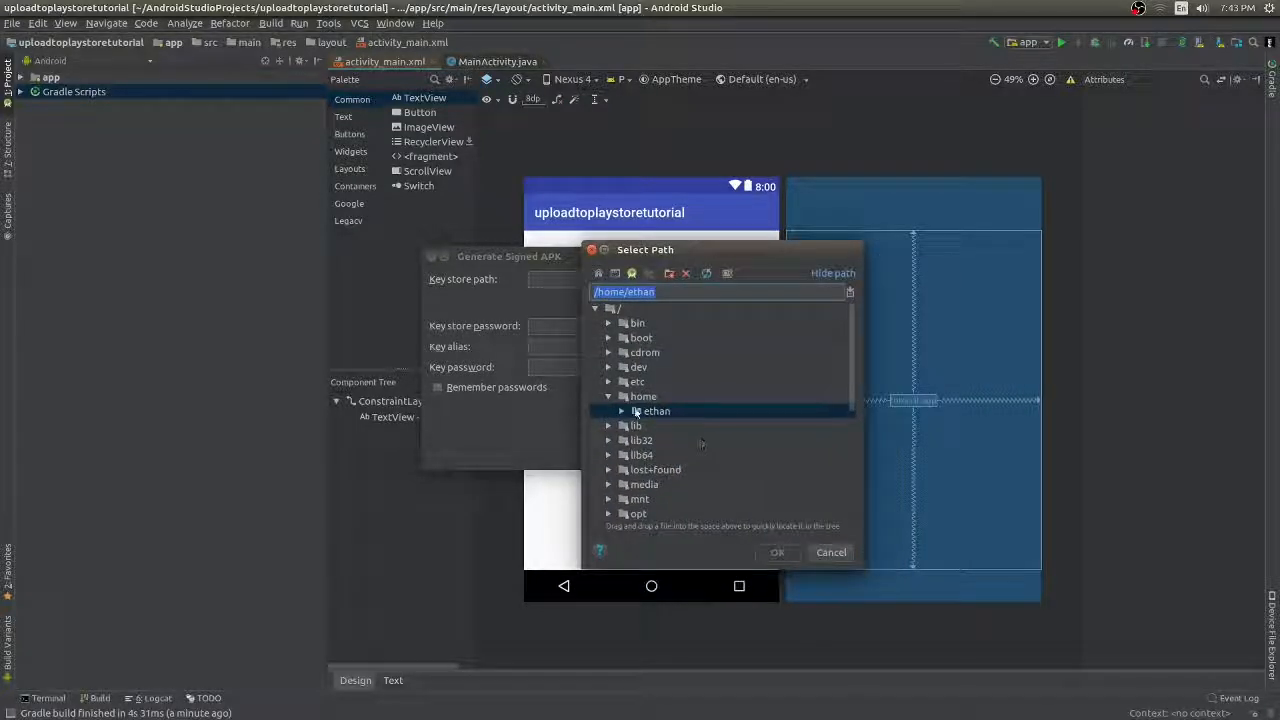
left_click(622, 411)
scroll(714, 455, "down", 6)
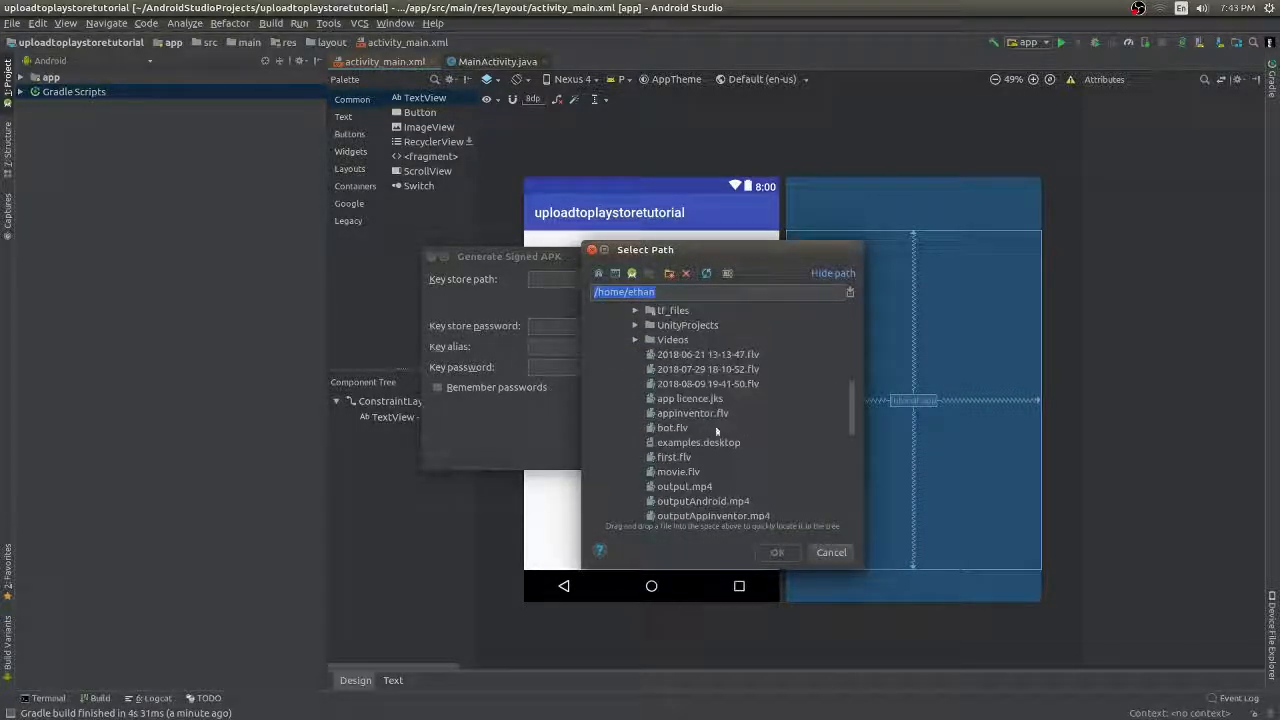
left_click(709, 397)
left_click(777, 552)
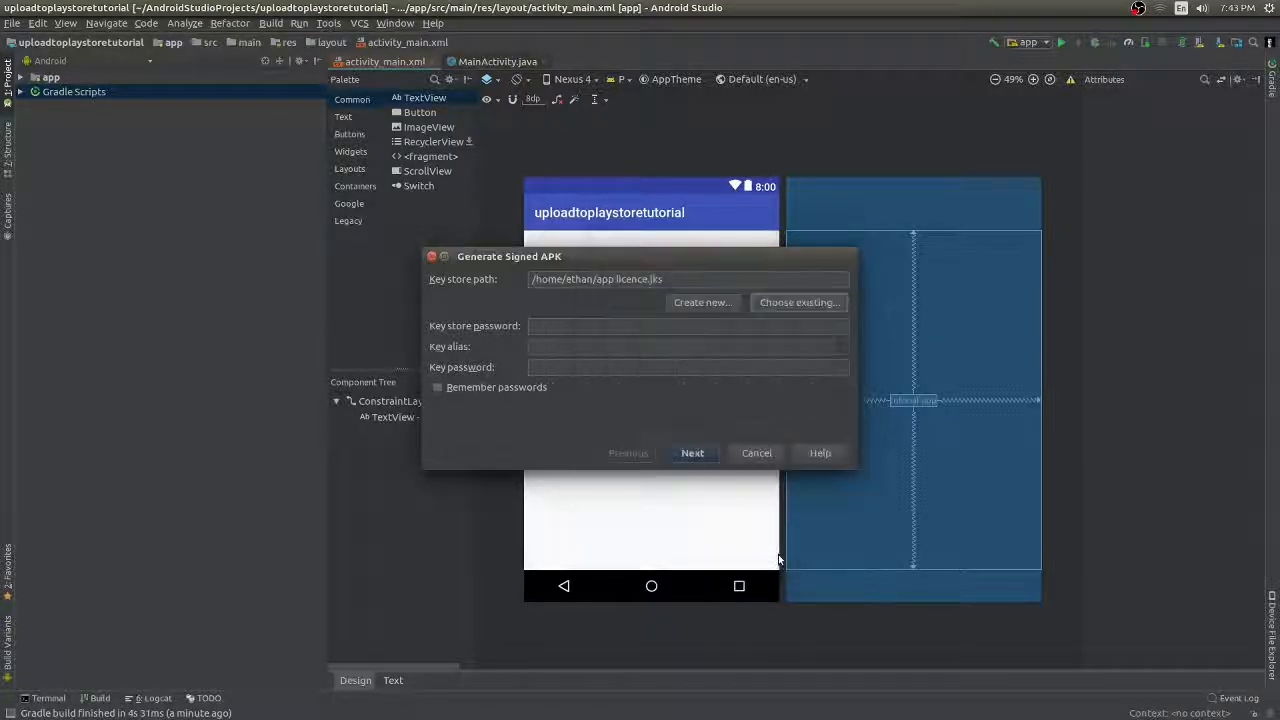
left_click(712, 306)
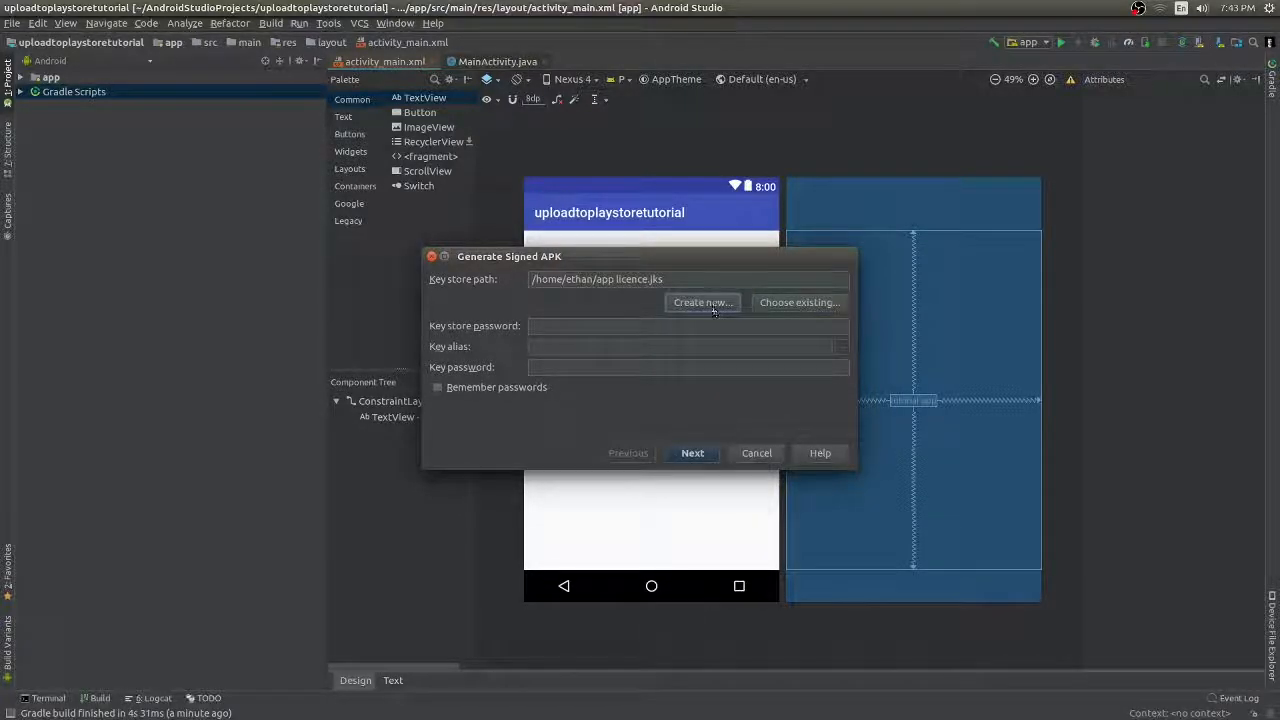
- Create the key store with its passwords, alias key12 and 100-year validity
left_click(604, 246)
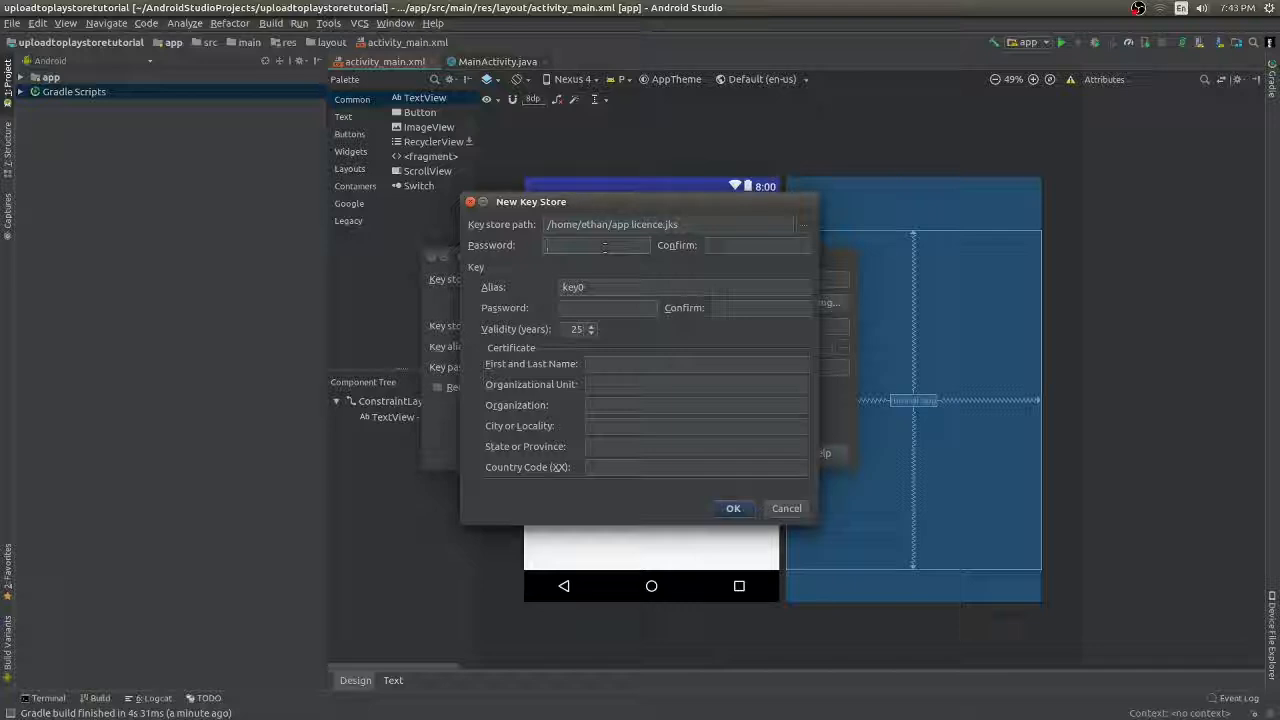
type("aaaaa")
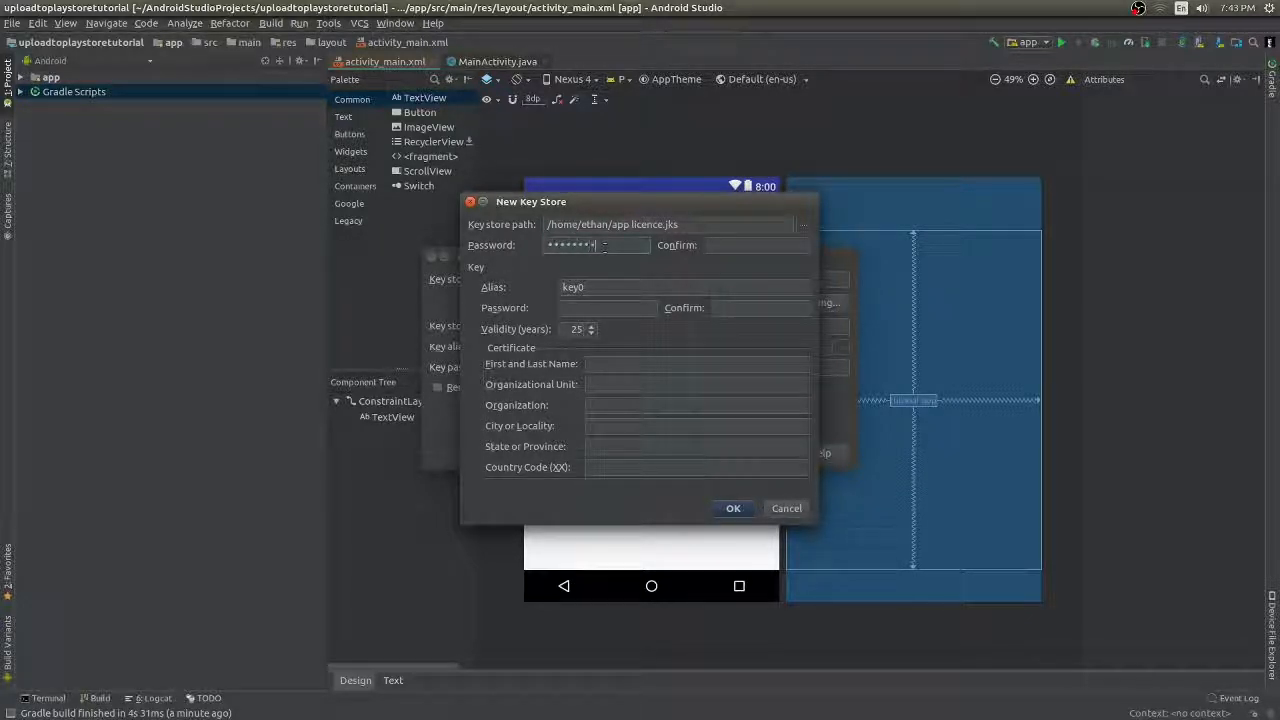
type("aaaa")
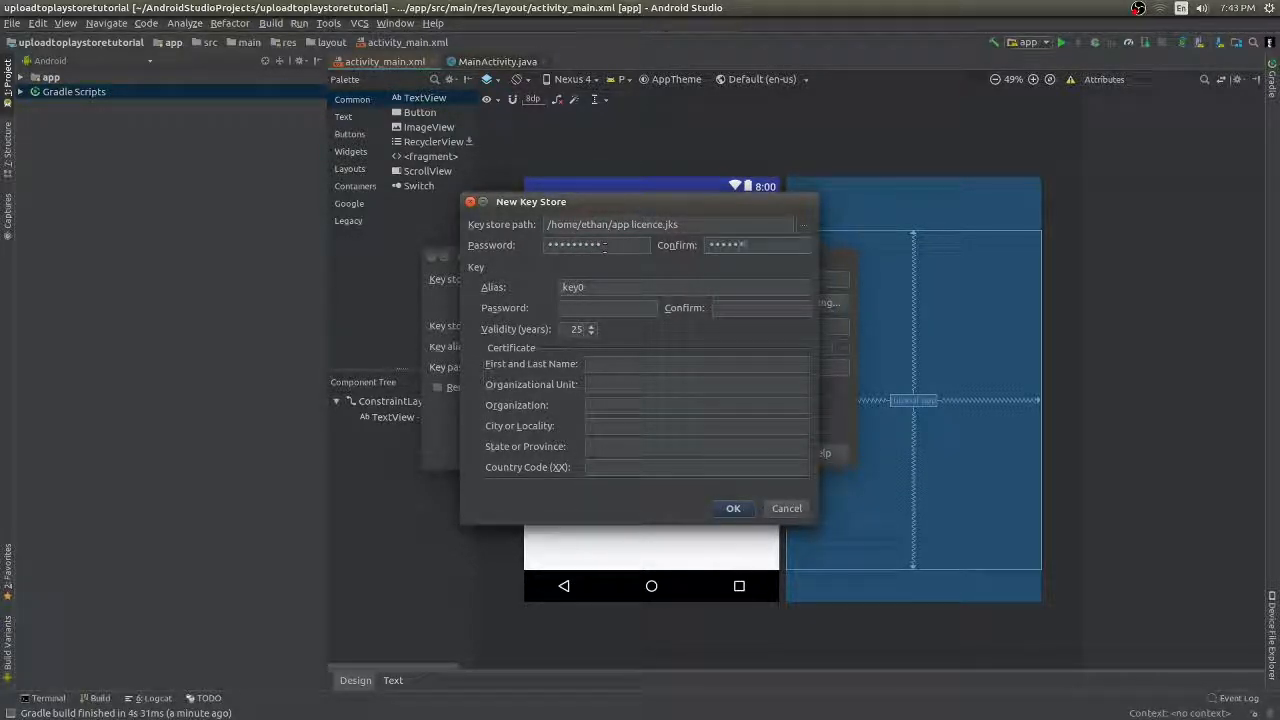
key("Tab")
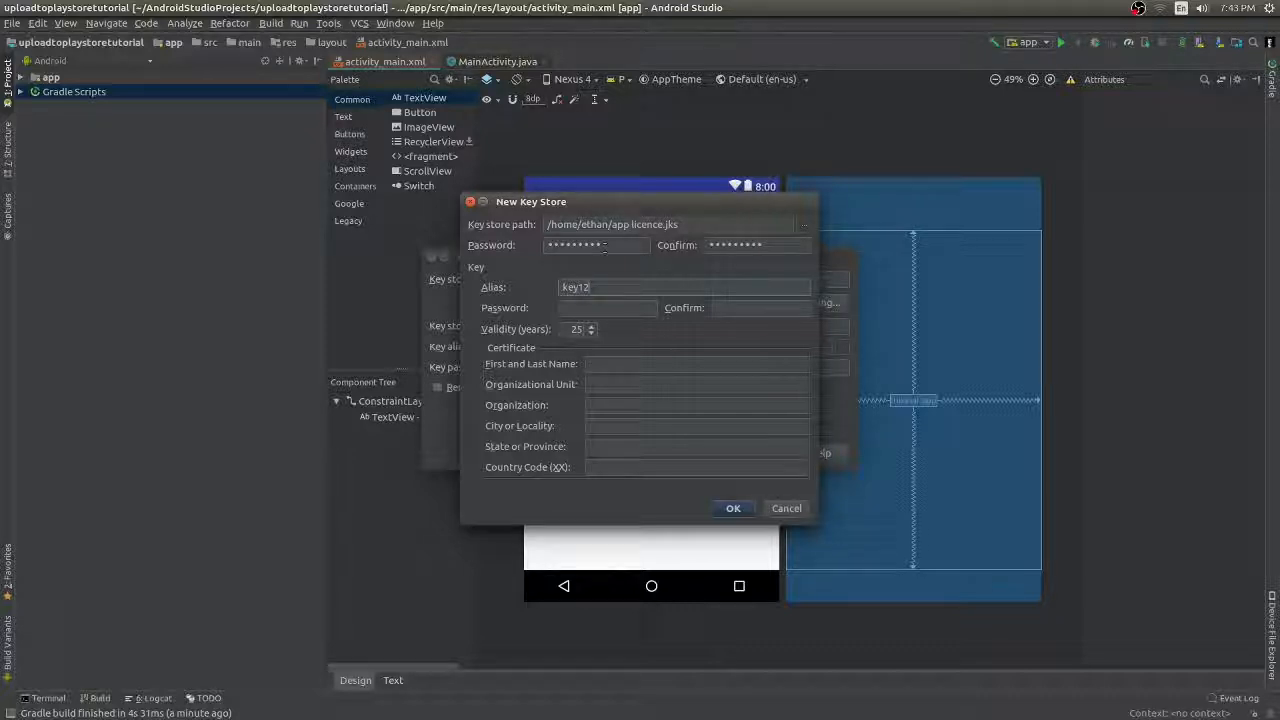
key("Tab")
type("aaaaa")
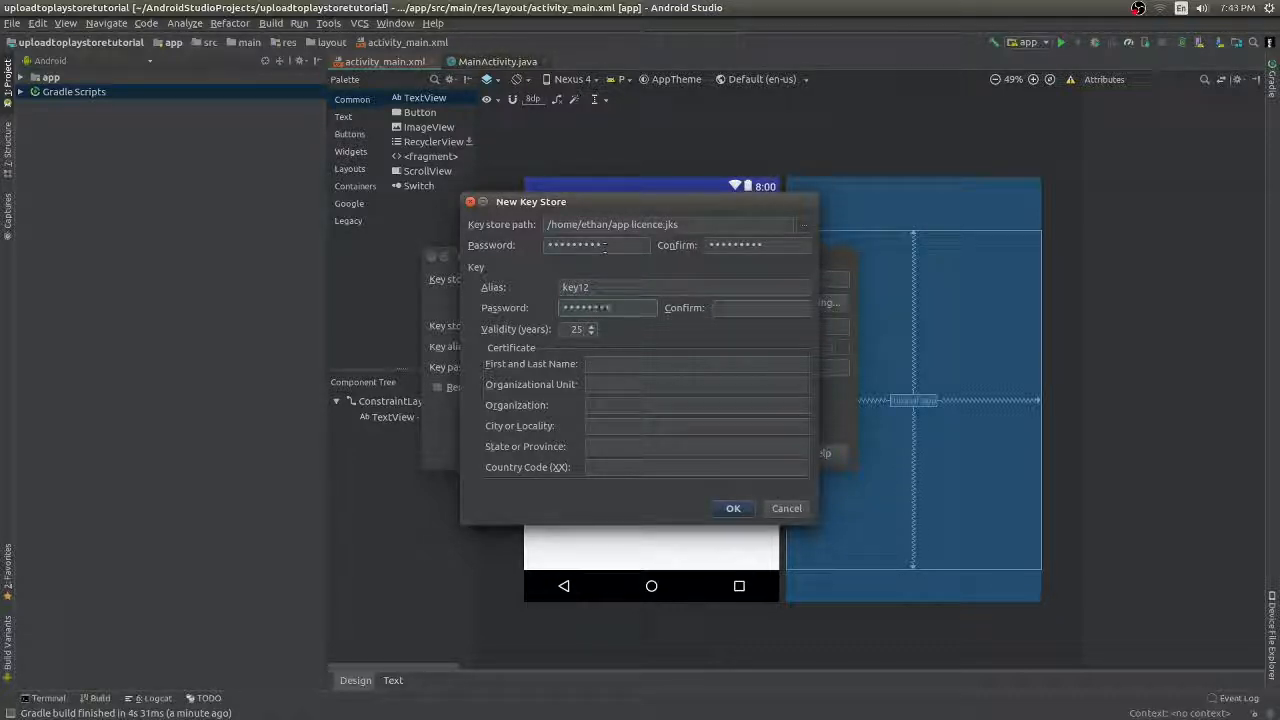
key("Tab")
type("aaaa")
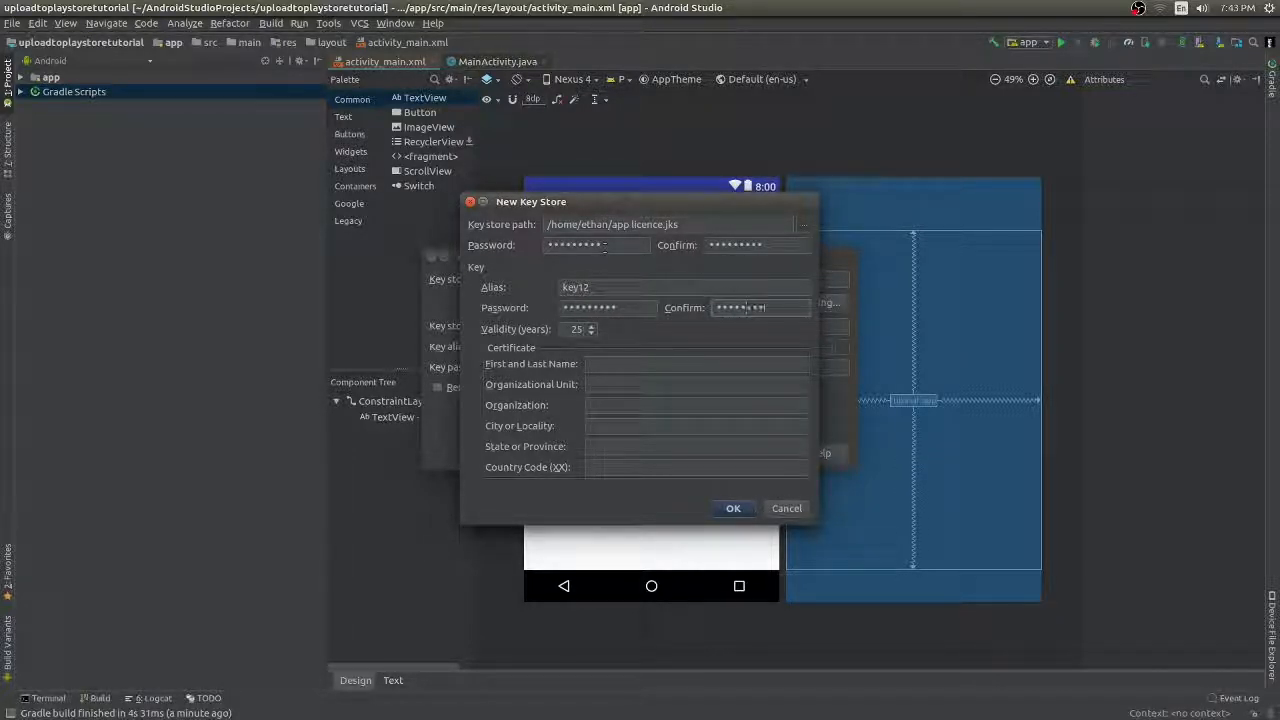
key("Tab")
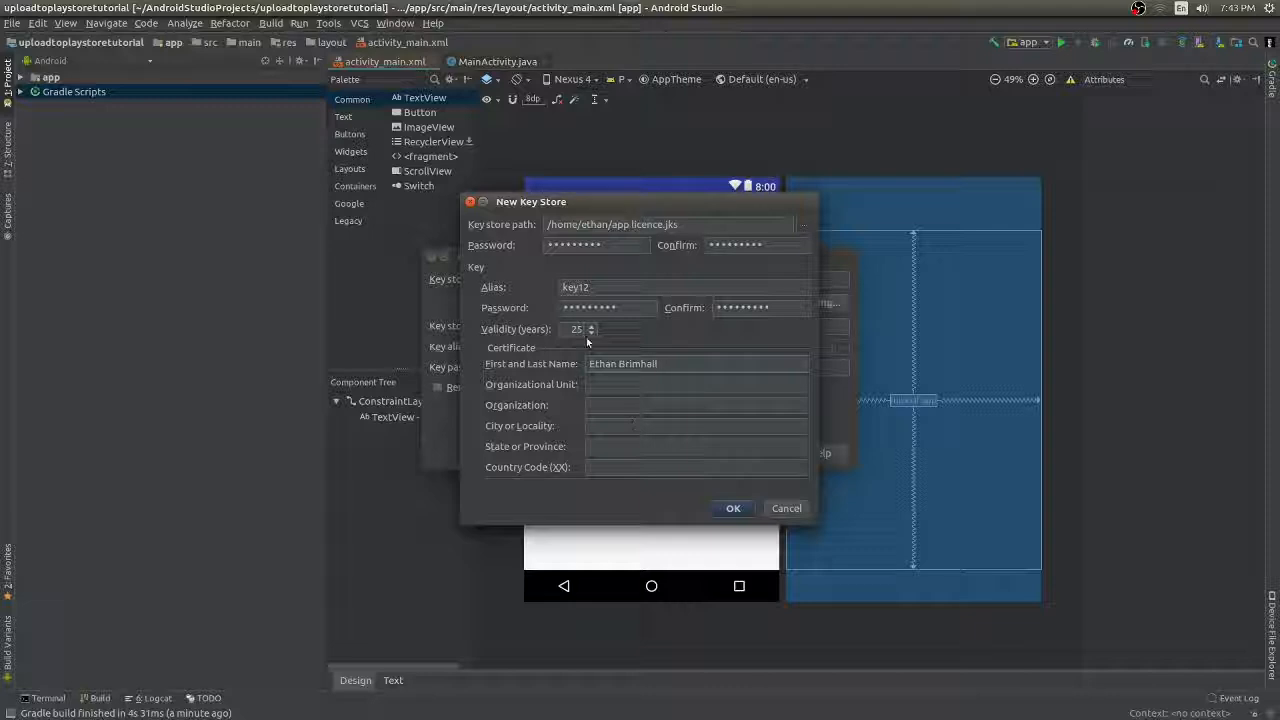
left_click_drag(568, 329, 589, 329)
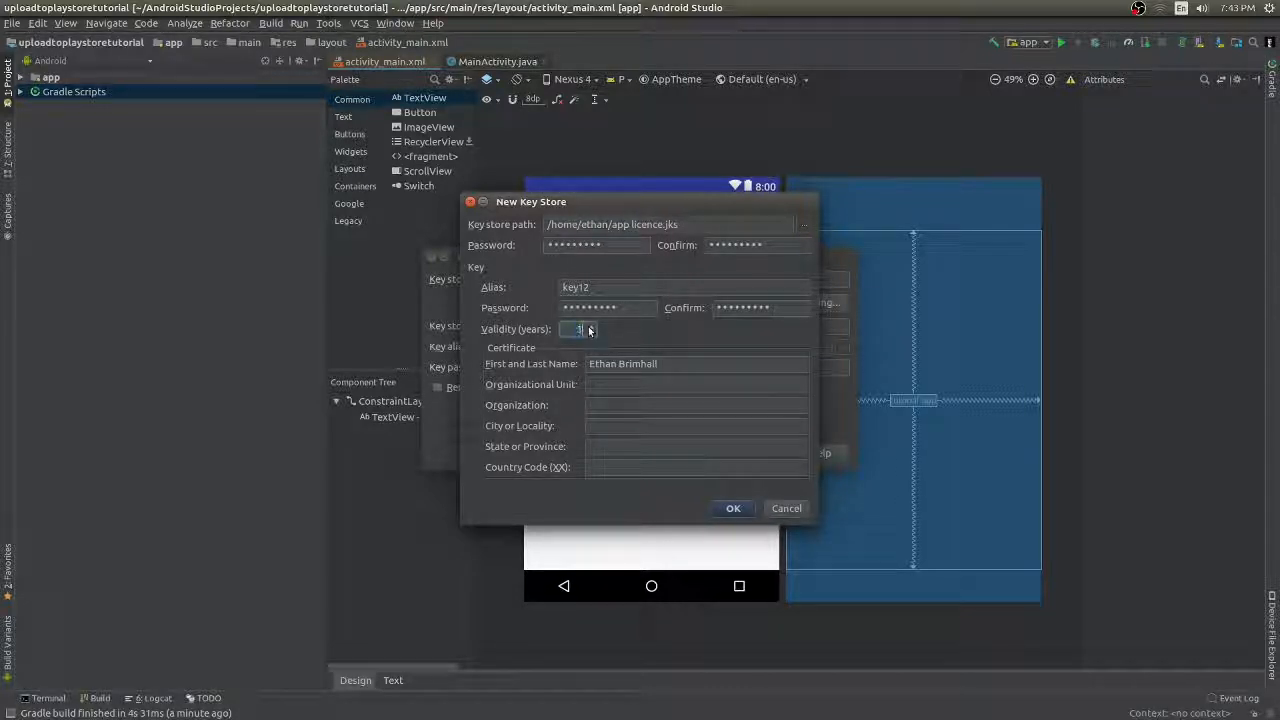
type("100")
left_click(635, 428)
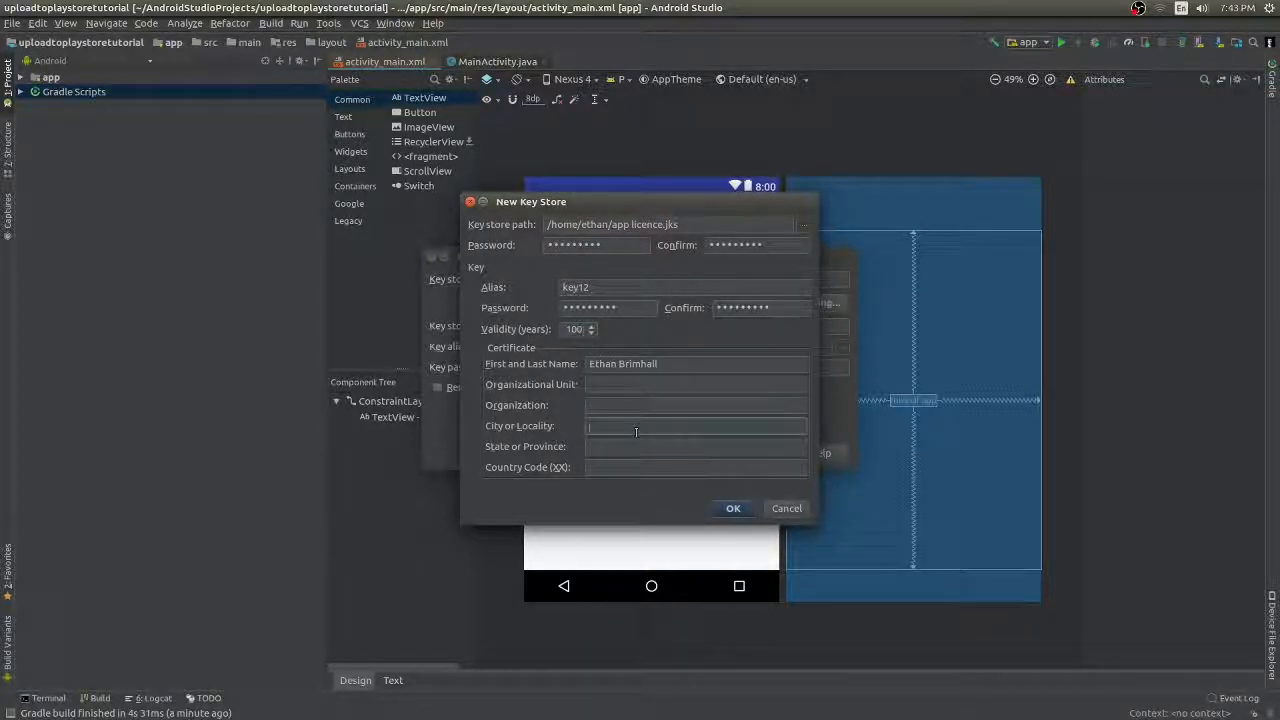
key("Return")
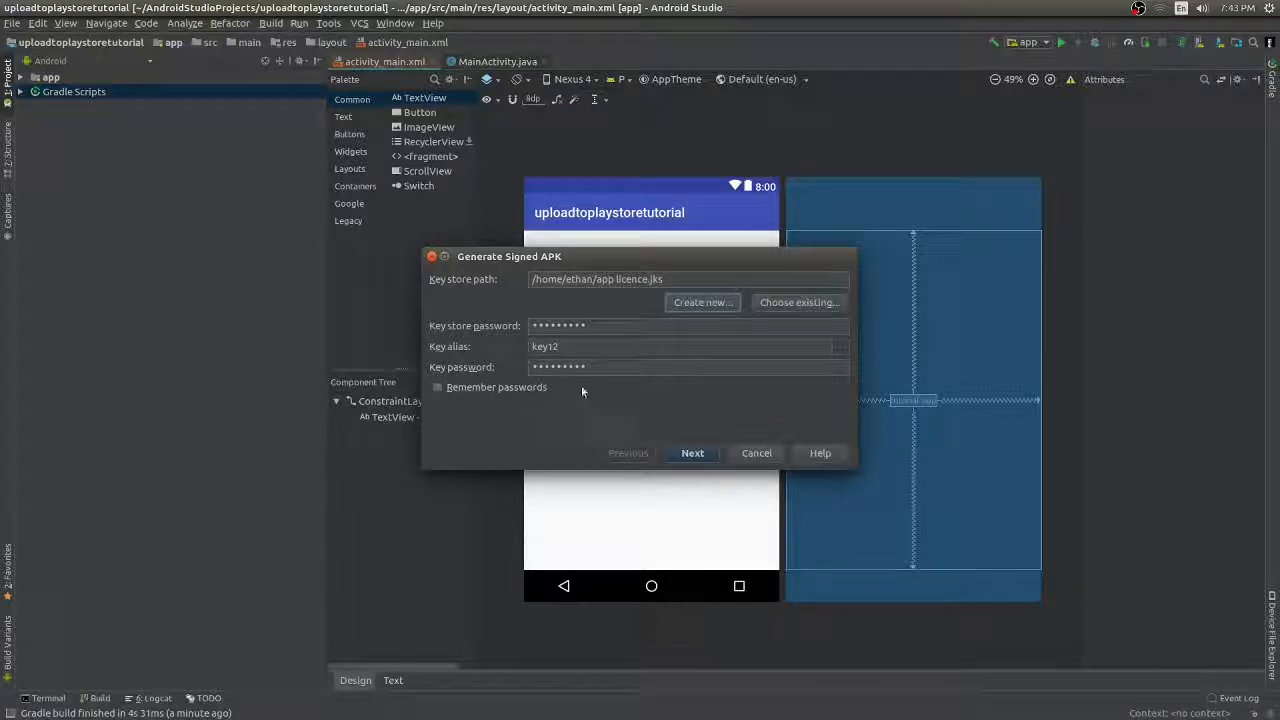
- Generate the signed APK with build type release and V1 signature
left_click(711, 453)
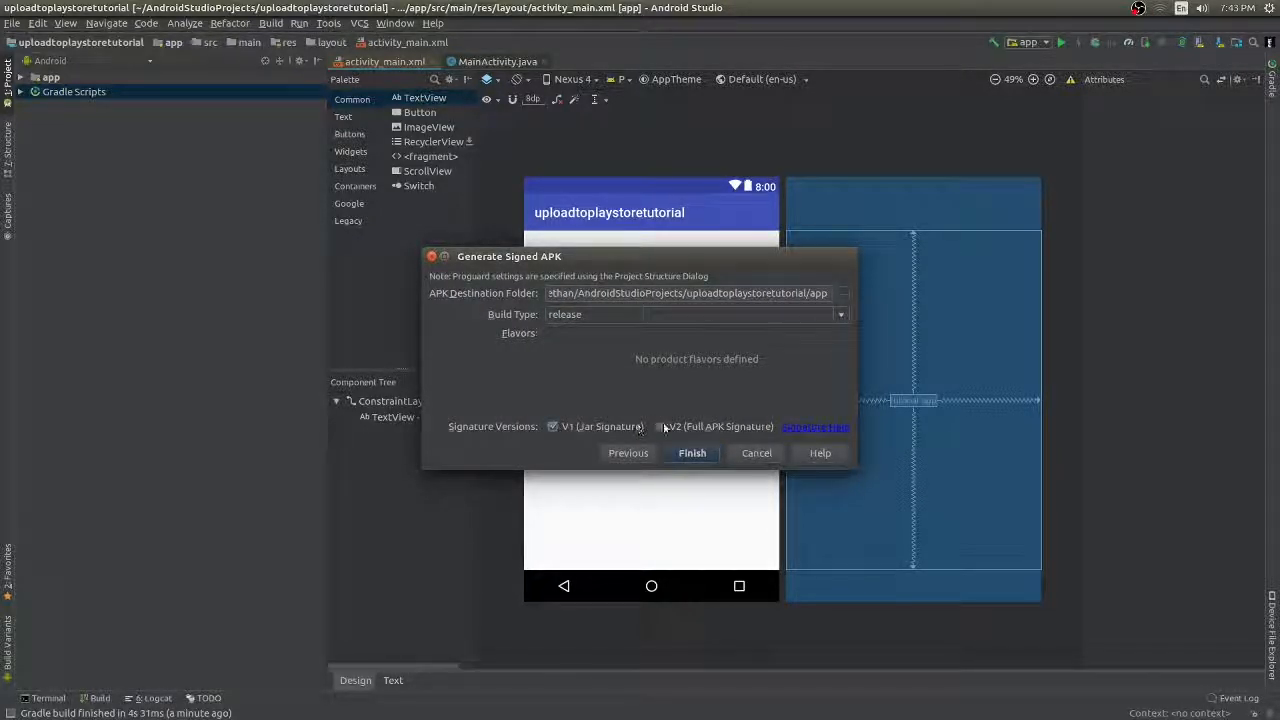
left_click(692, 453)
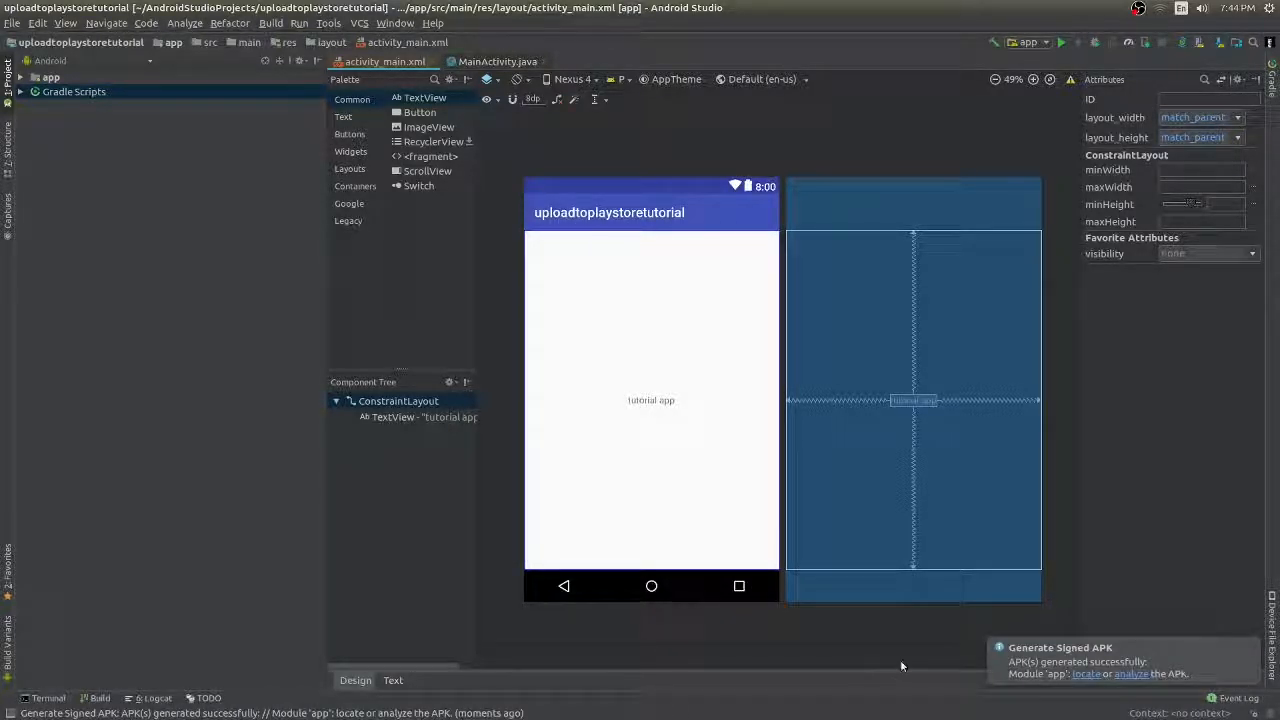
- Locate app-release.apk in the release folder, then close Files and minimize Android Studio
left_click(1086, 674)
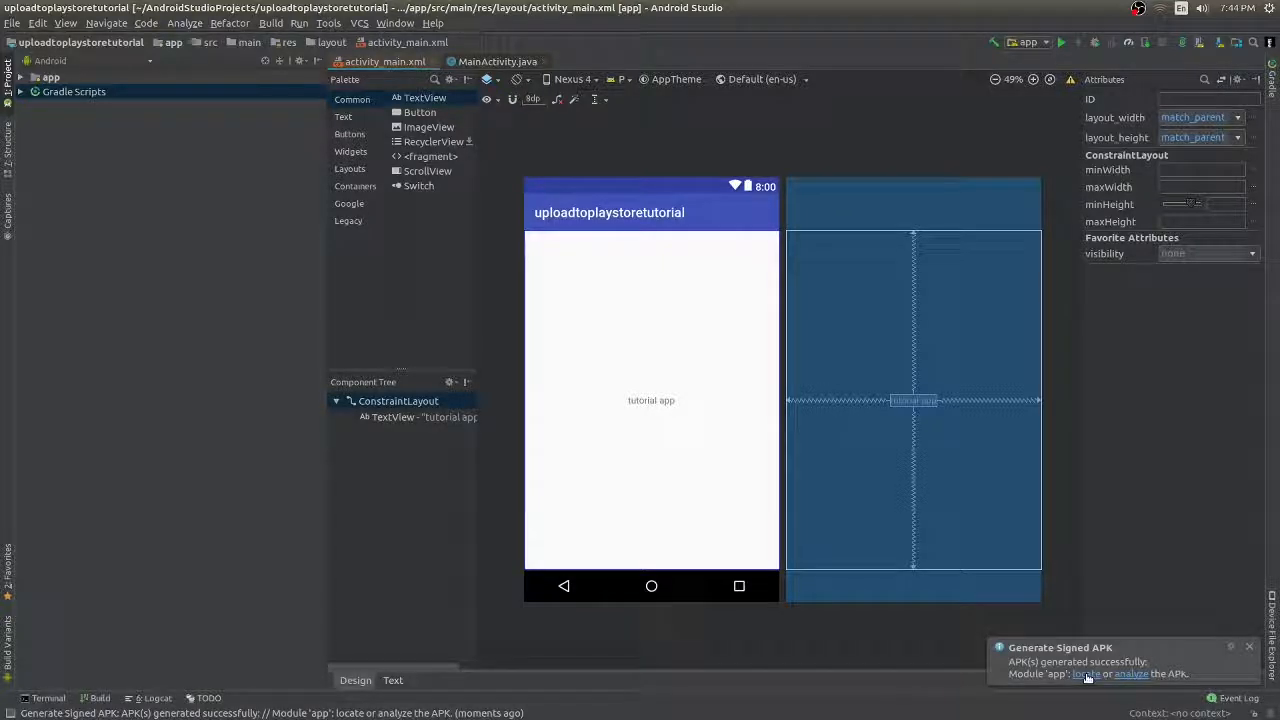
left_click_drag(392, 27, 553, 109)
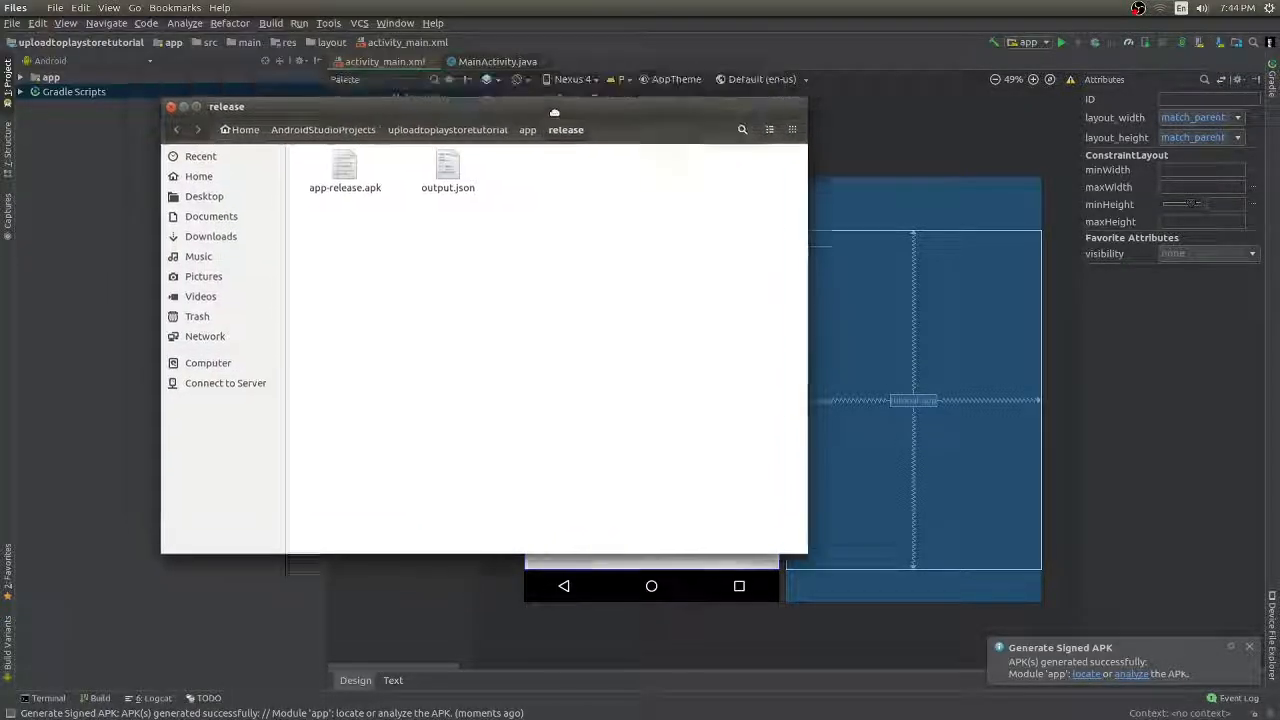
left_click_drag(345, 172, 579, 248)
left_click(550, 186)
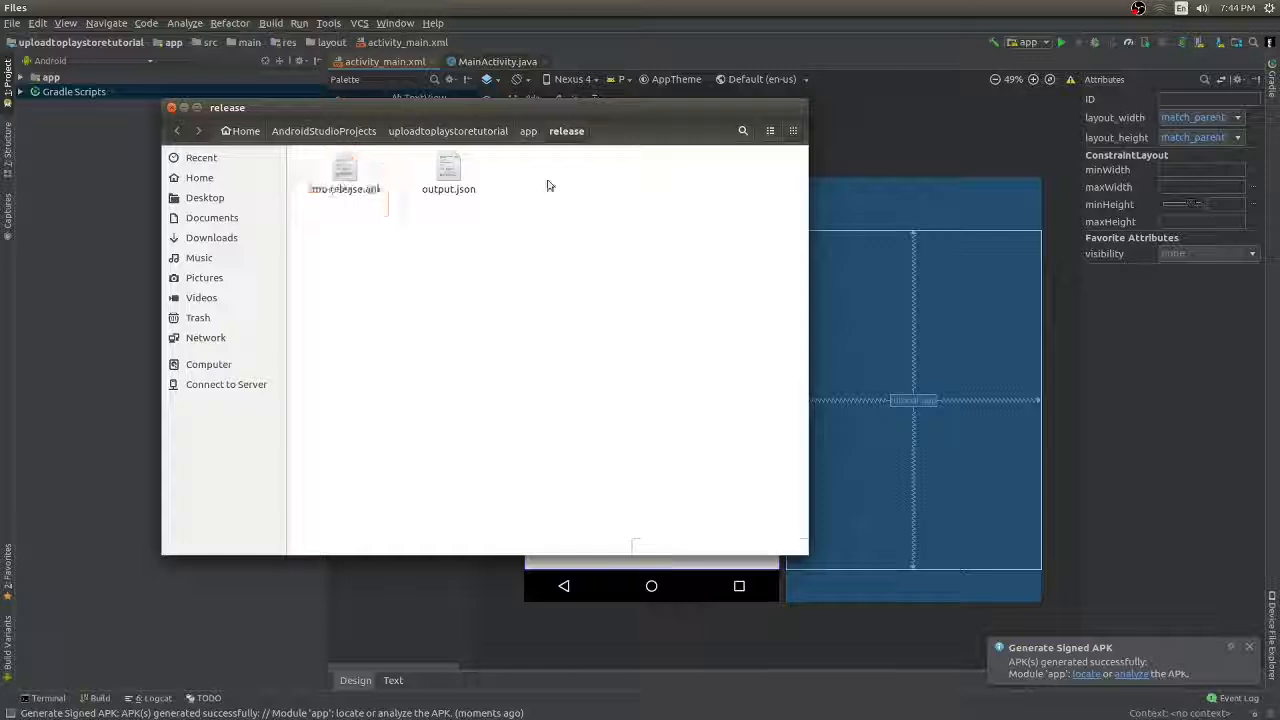
left_click(185, 108)
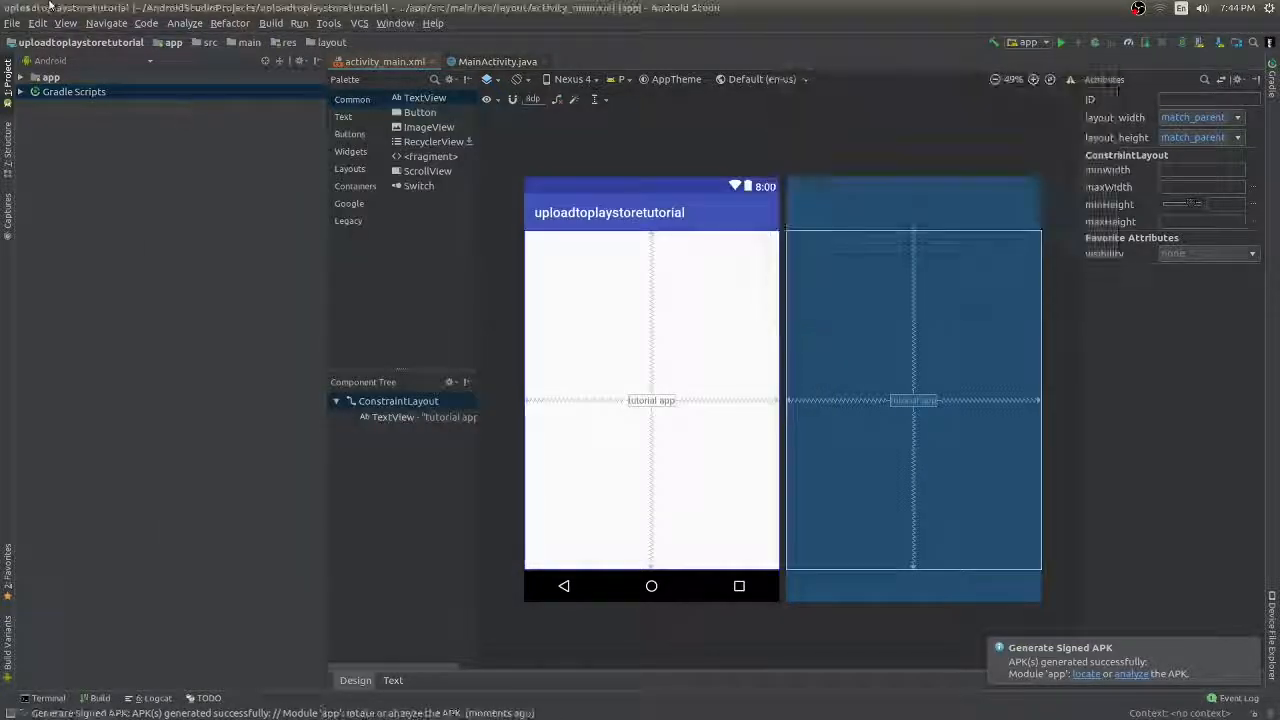
left_click(24, 8)
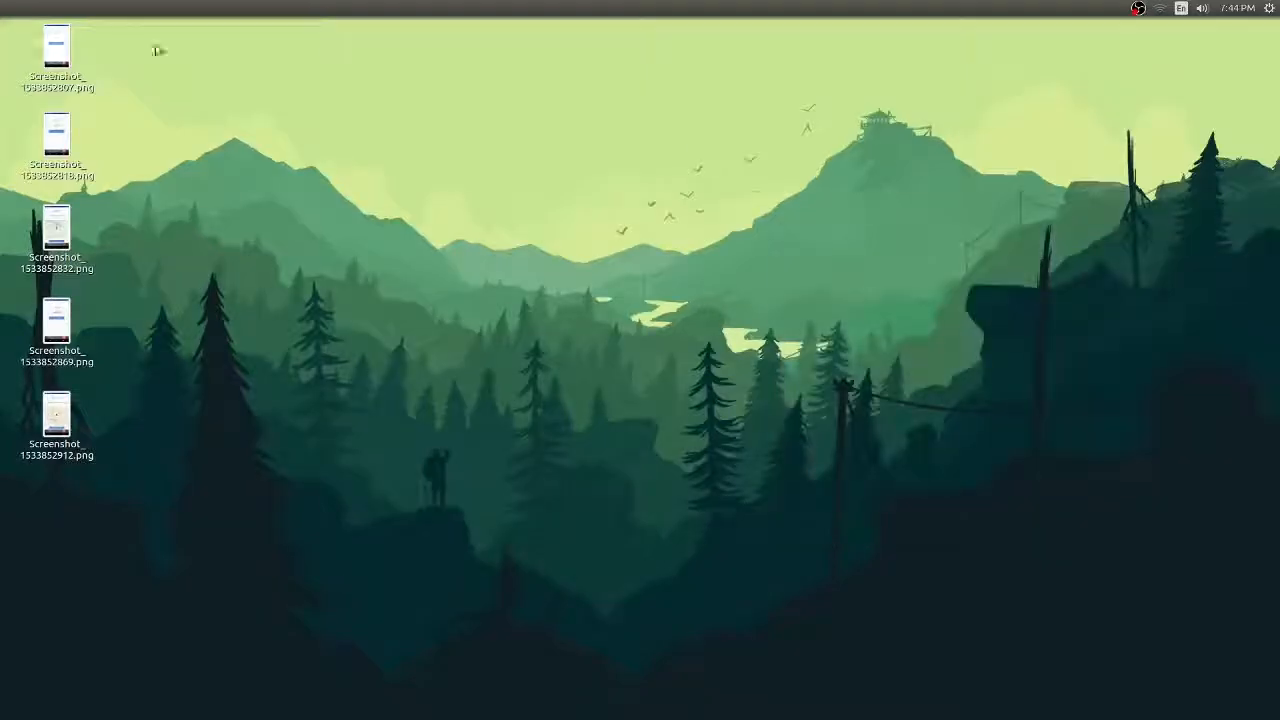
- Create a new Play Console application titled 'tutorial app'
key("alt+Tab")
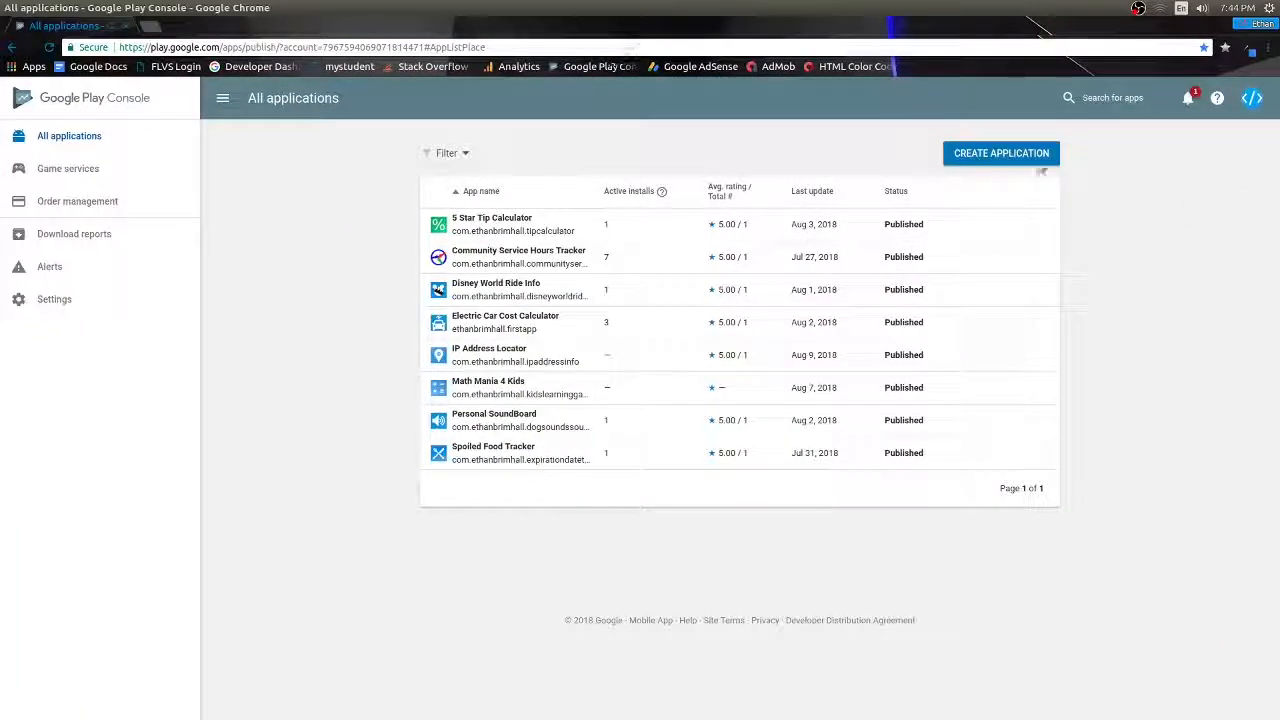
left_click(1015, 158)
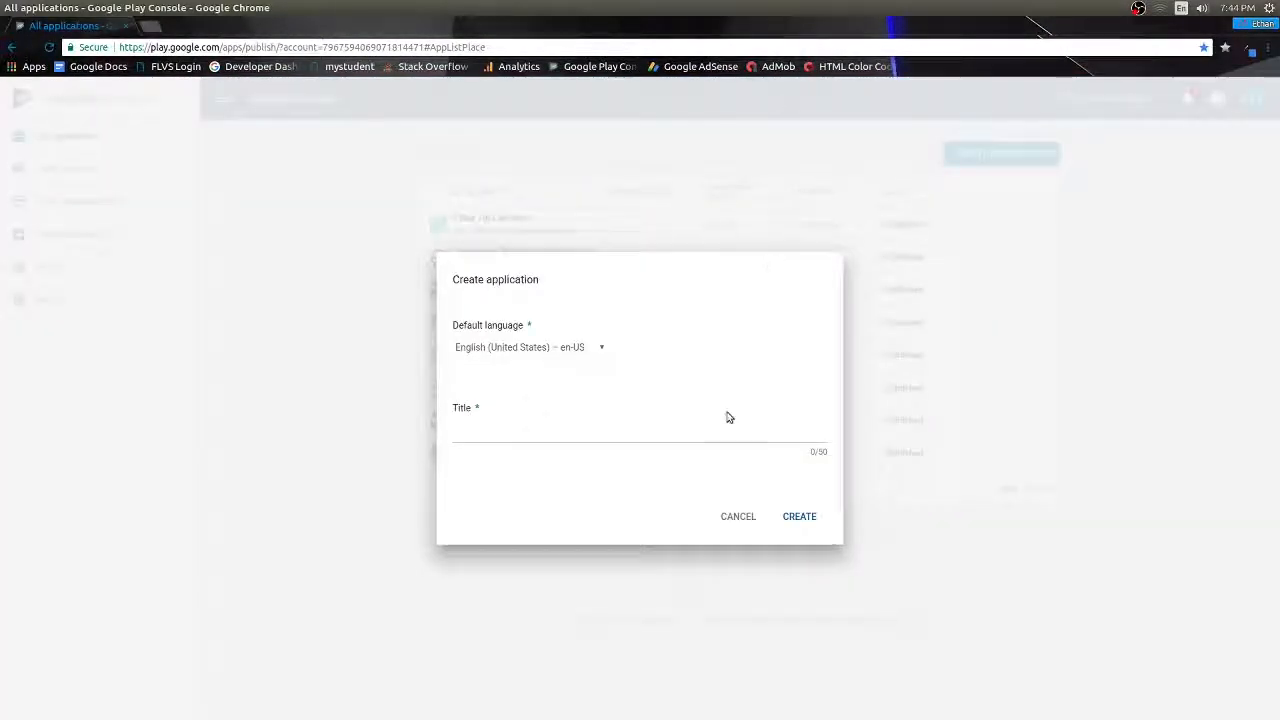
left_click(707, 429)
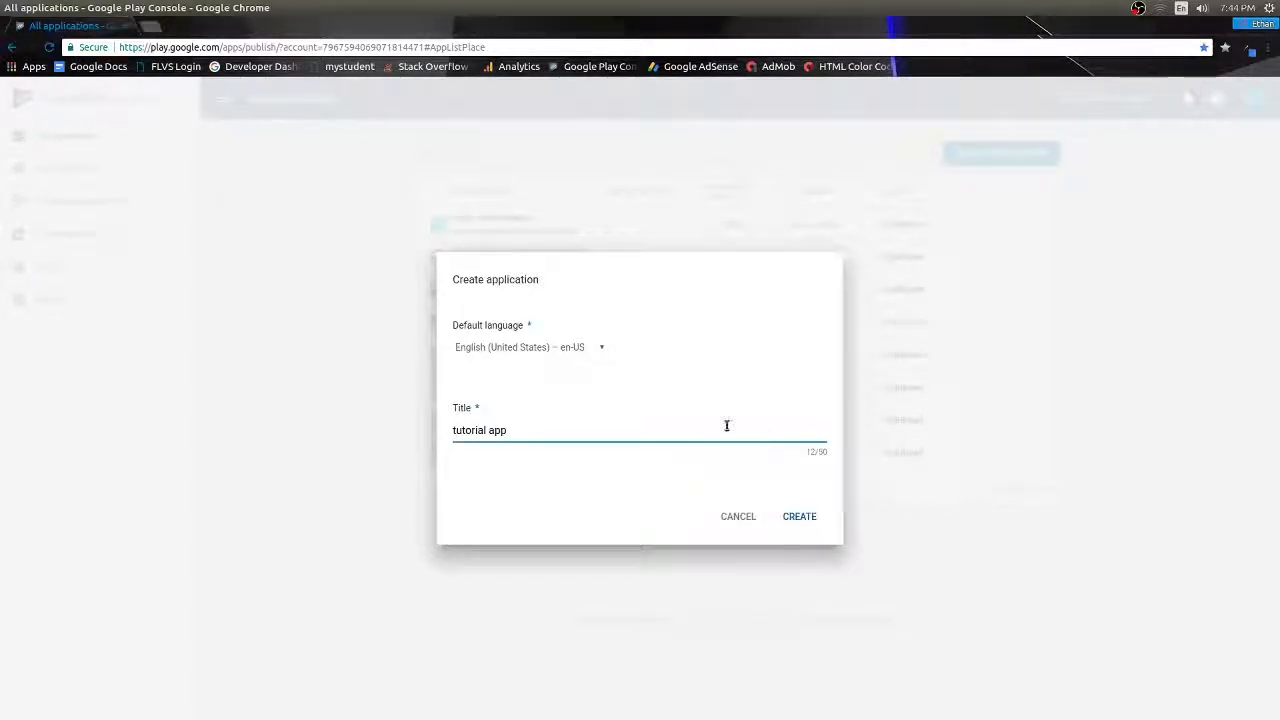
left_click(799, 516)
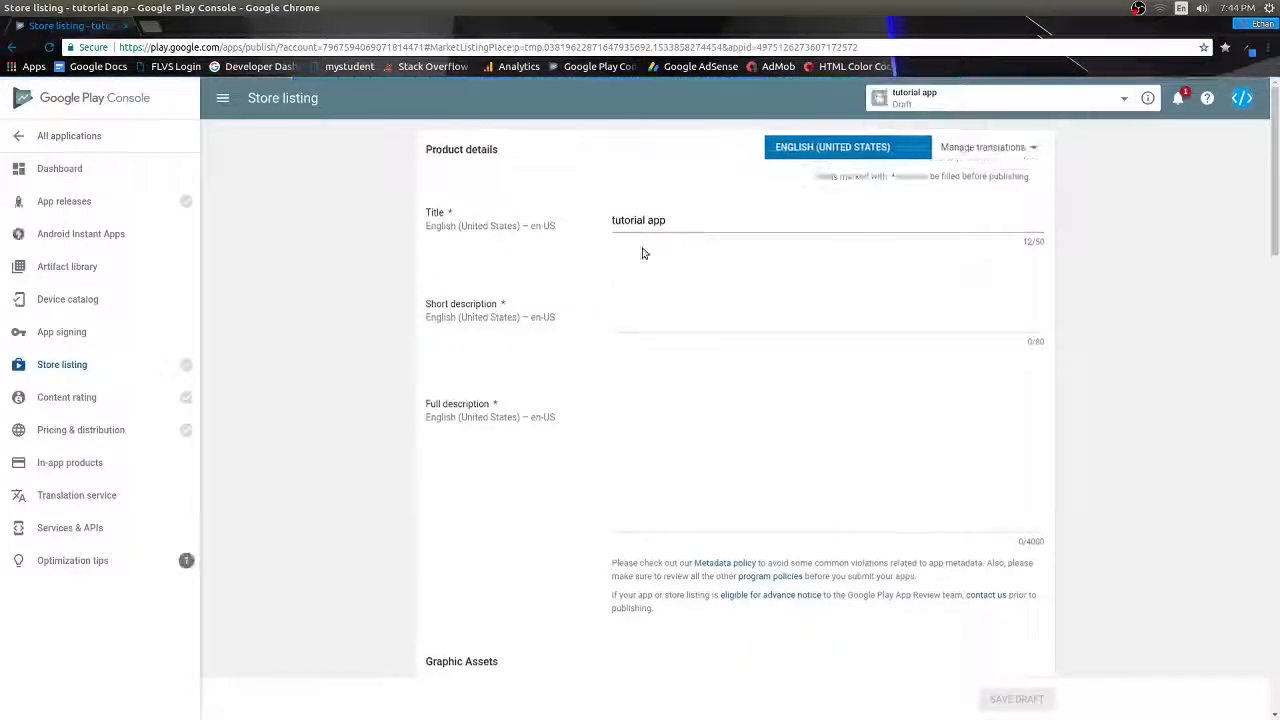
- Enter short description 'this app is a tutorial' and full description 'this app is a tutorial full description'
left_click(677, 314)
type("this app")
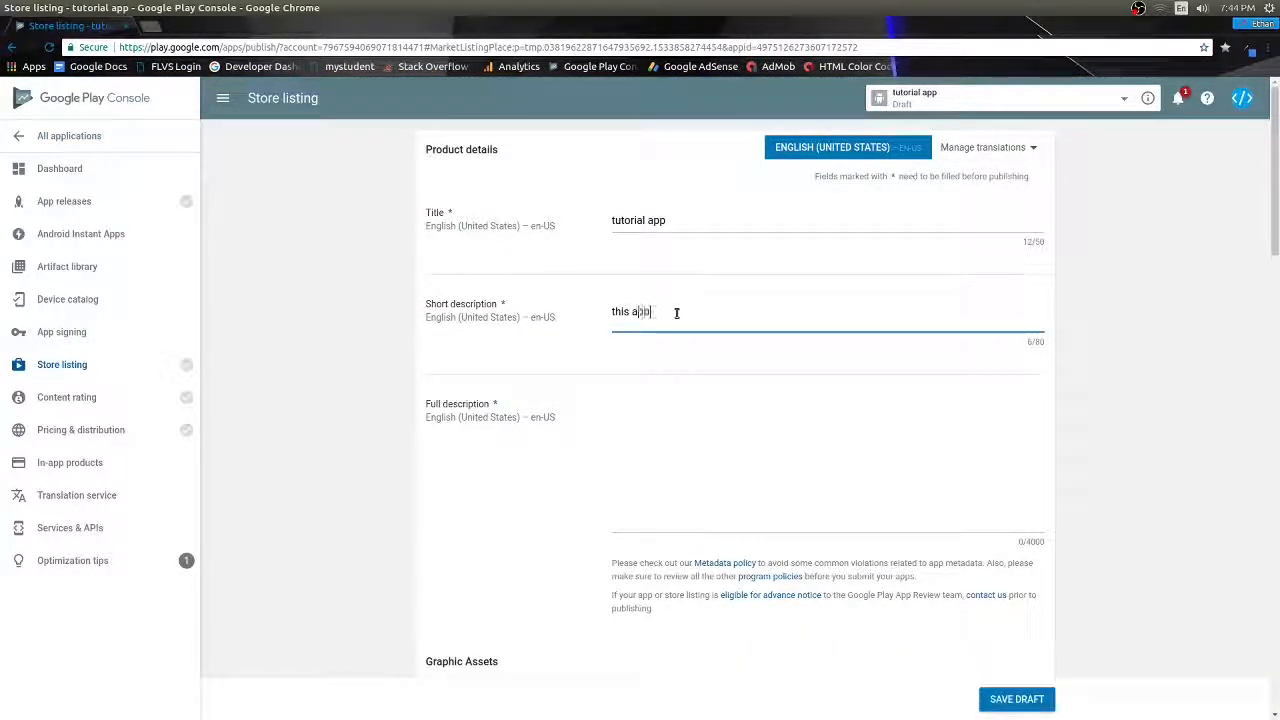
type(" is a tuto")
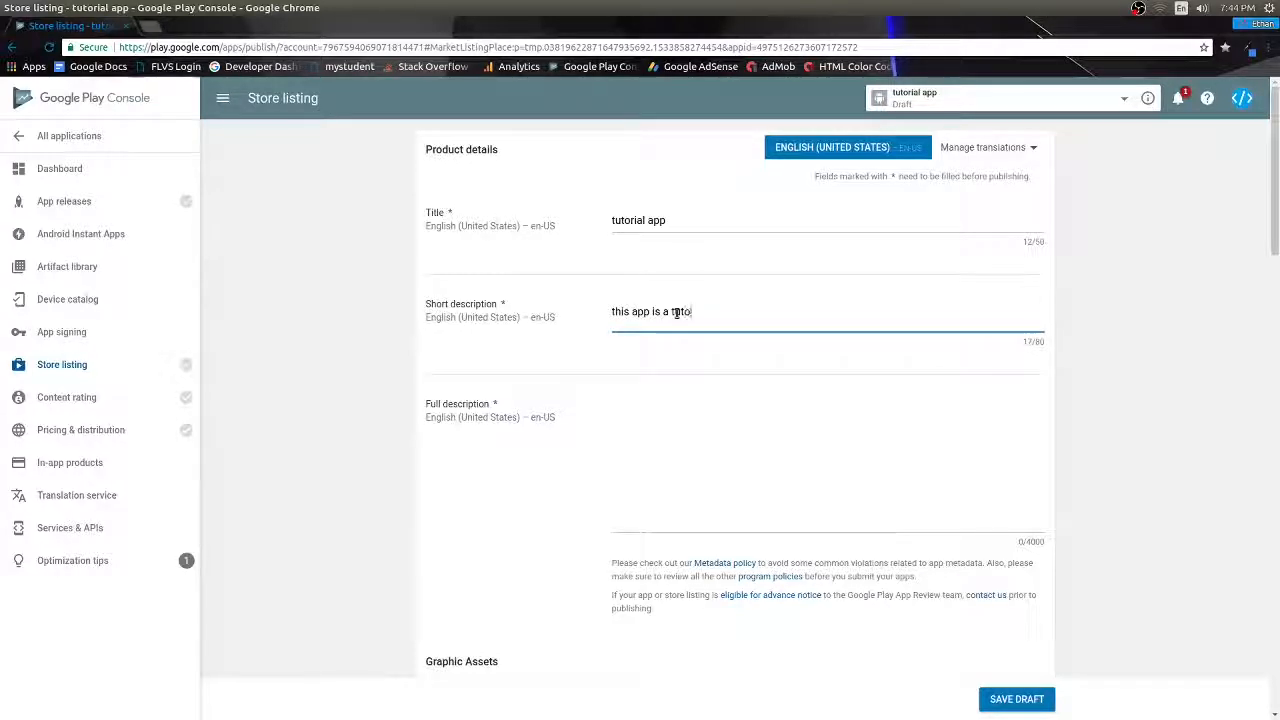
type("rial")
key("Tab")
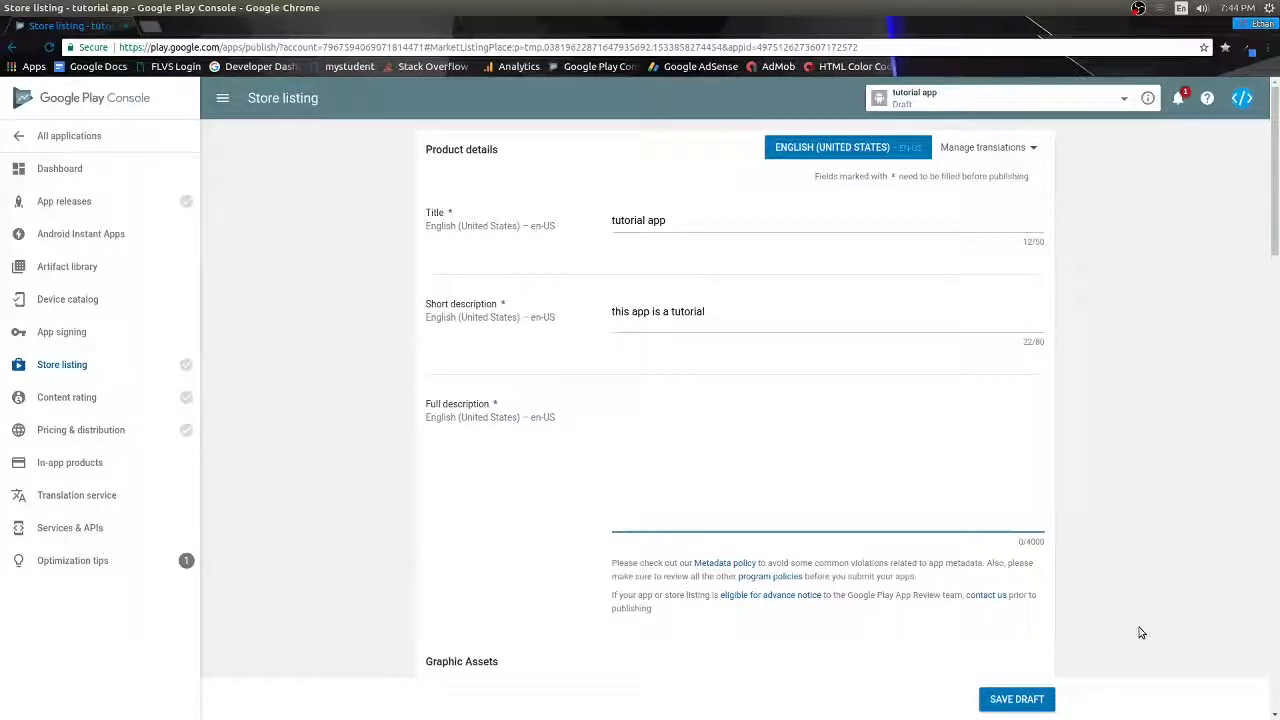
type("this app is a tuto")
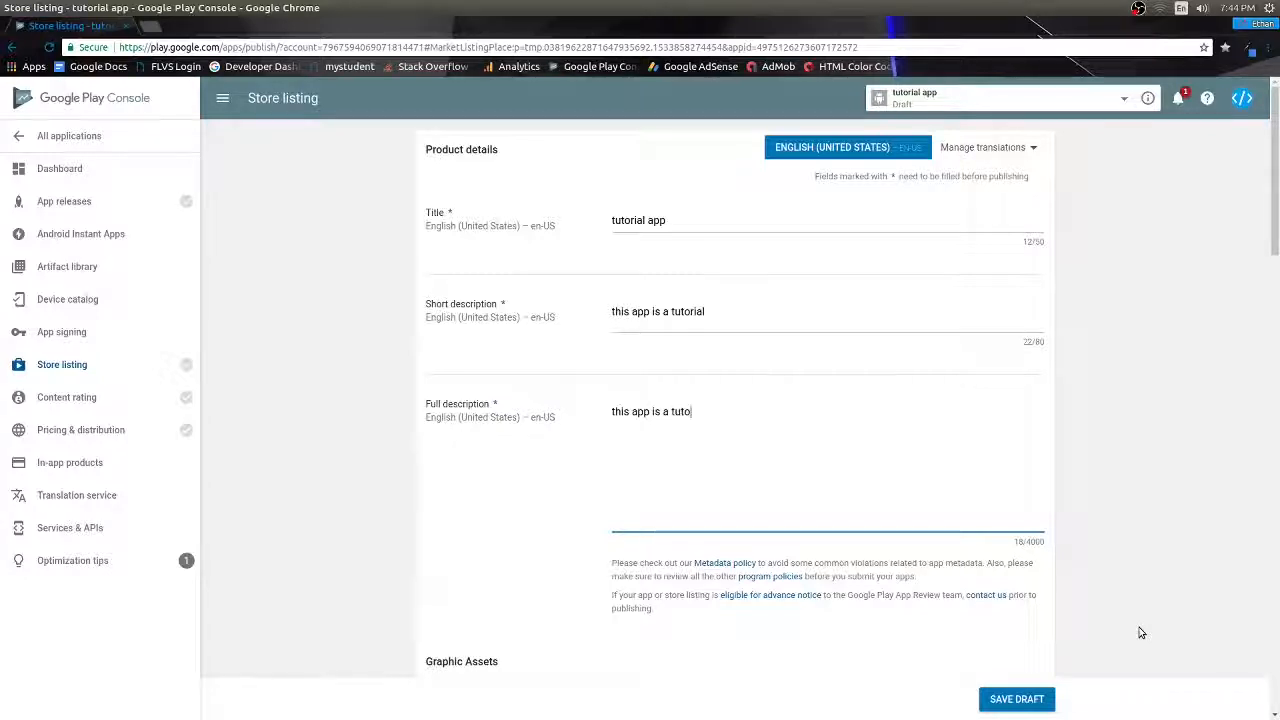
type("rial full description")
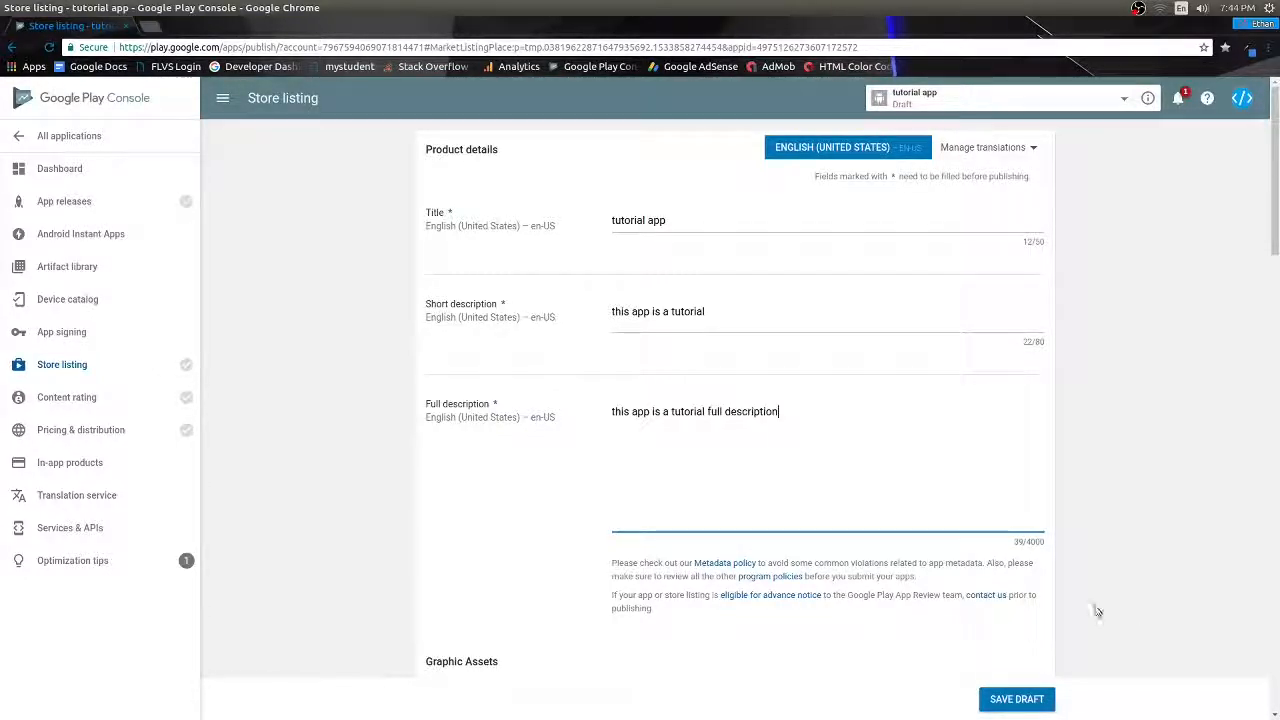
scroll(689, 453, "down", 1)
scroll(689, 453, "down", 2)
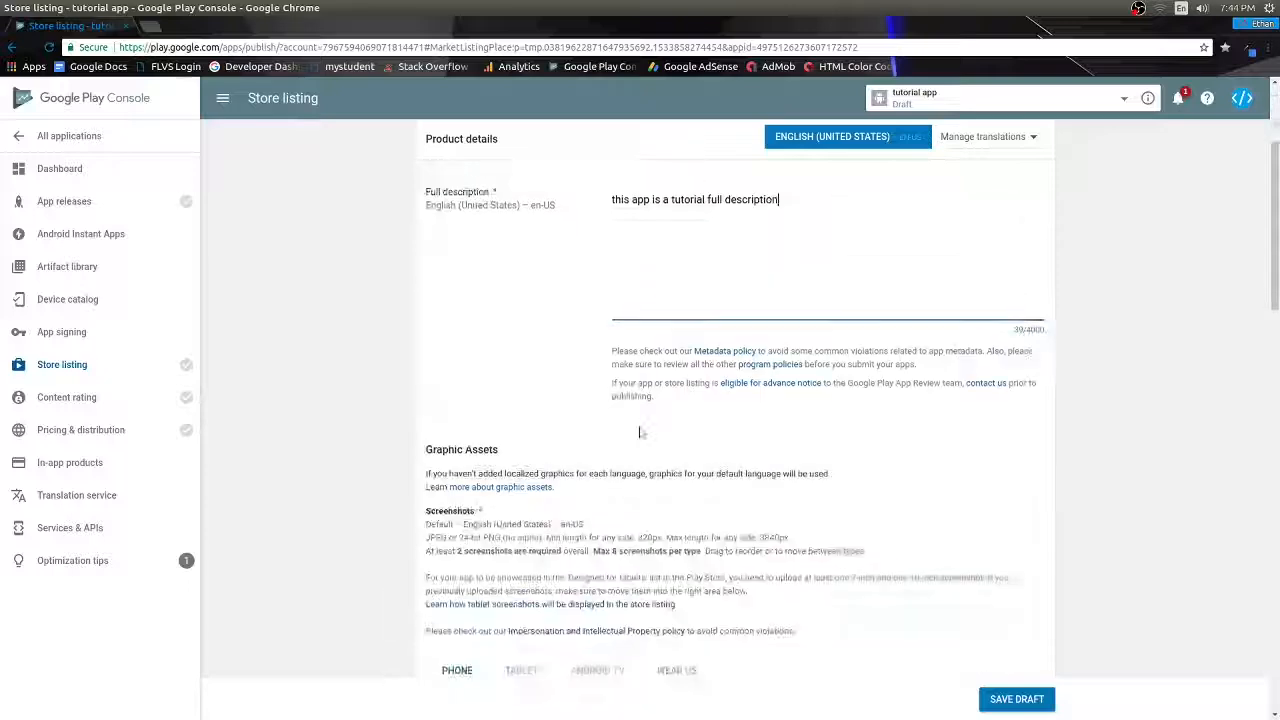
scroll(777, 408, "up", 2)
scroll(785, 406, "down", 2)
scroll(785, 406, "down", 4)
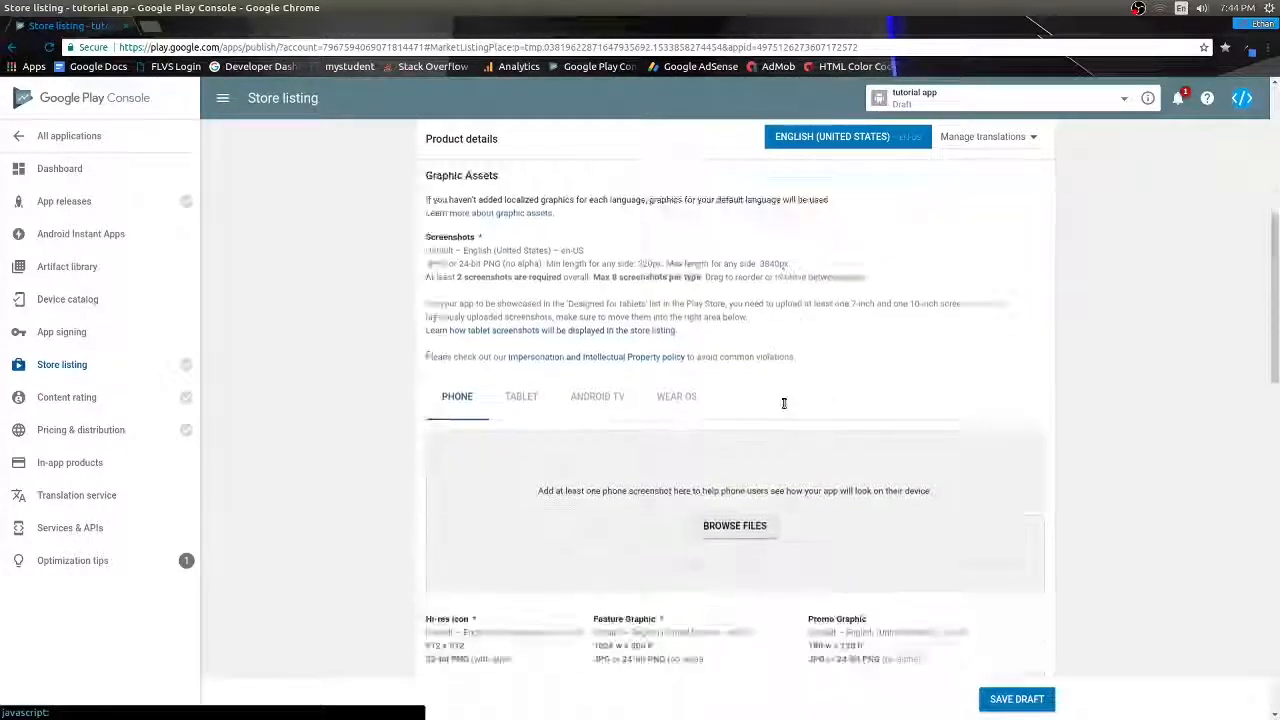
- Upload a phone screenshot from the Desktop folder
left_click(747, 390)
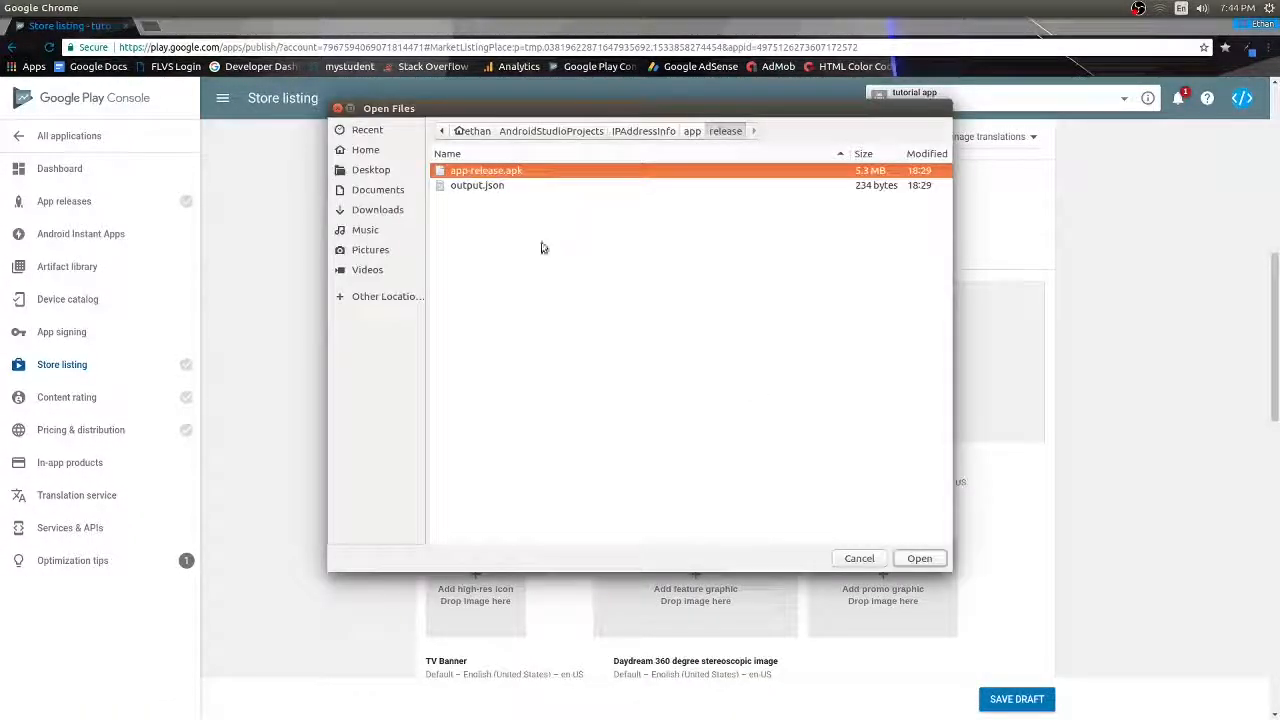
left_click(385, 150)
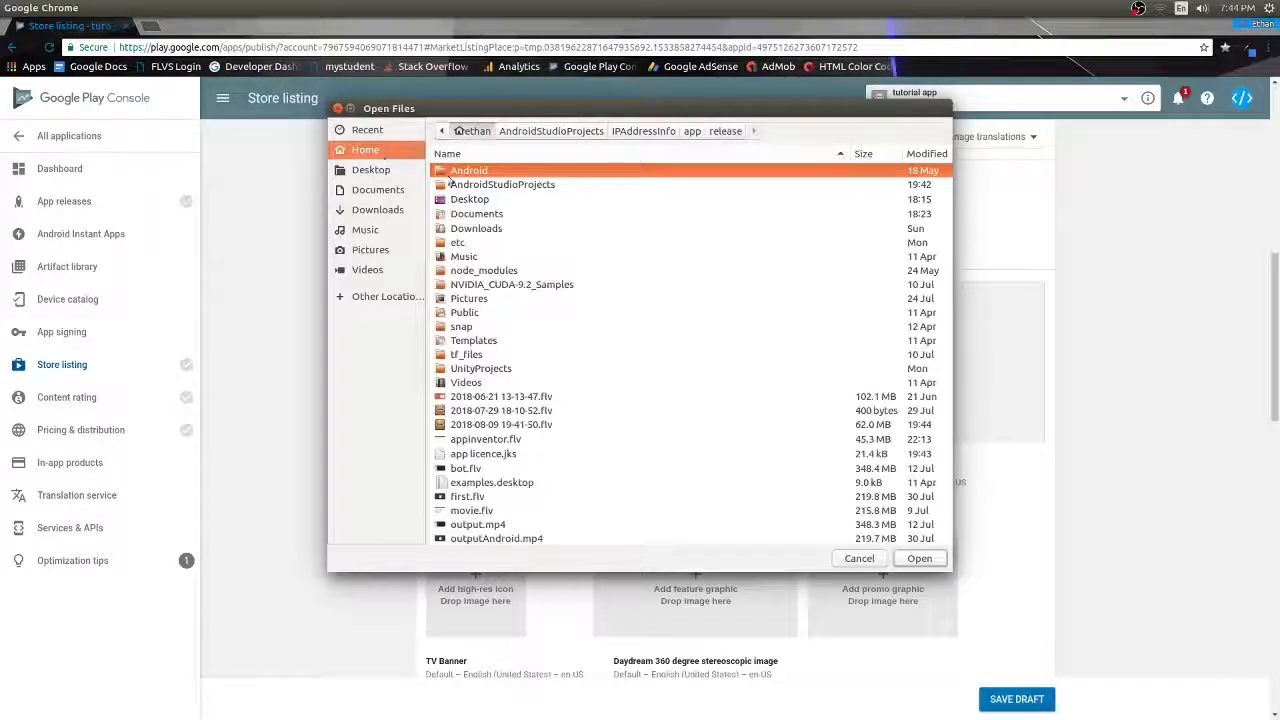
left_click(378, 170)
left_click(918, 558)
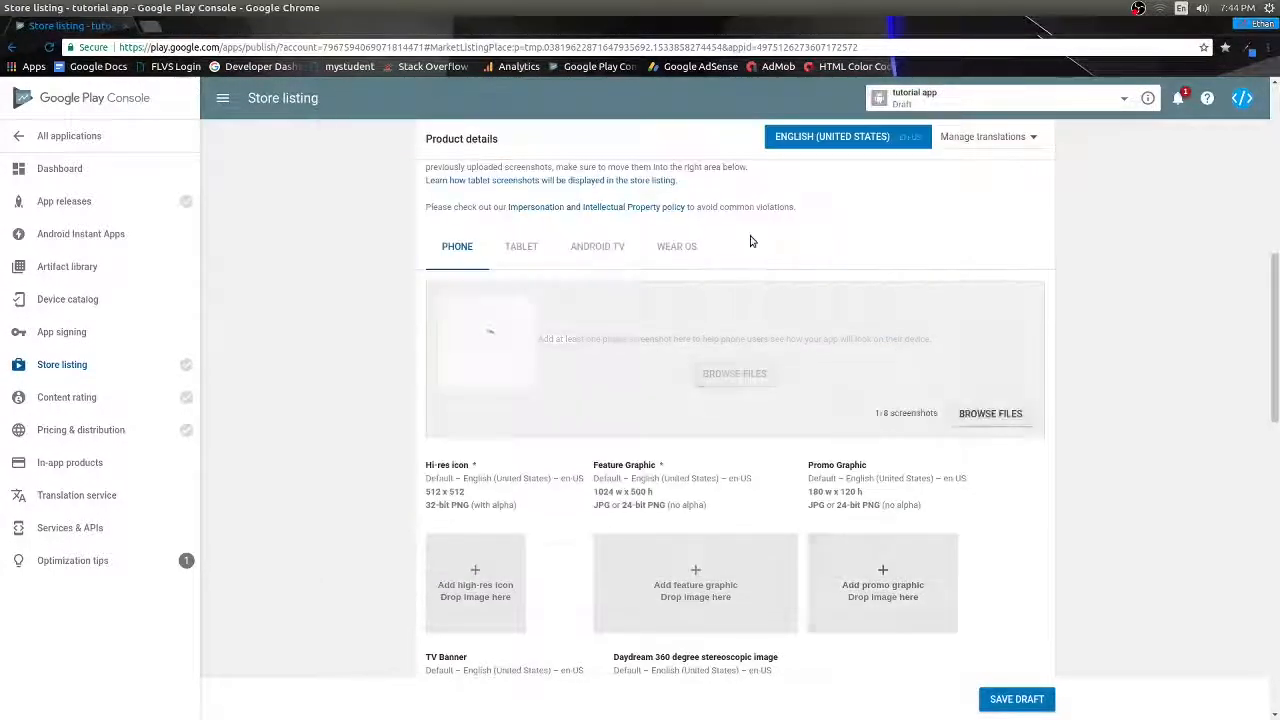
- Upload Screenshot_1533852832.png as 7-inch and Screenshot_1533852912.png as 10-inch tablet screenshots
left_click(521, 247)
left_click(733, 388)
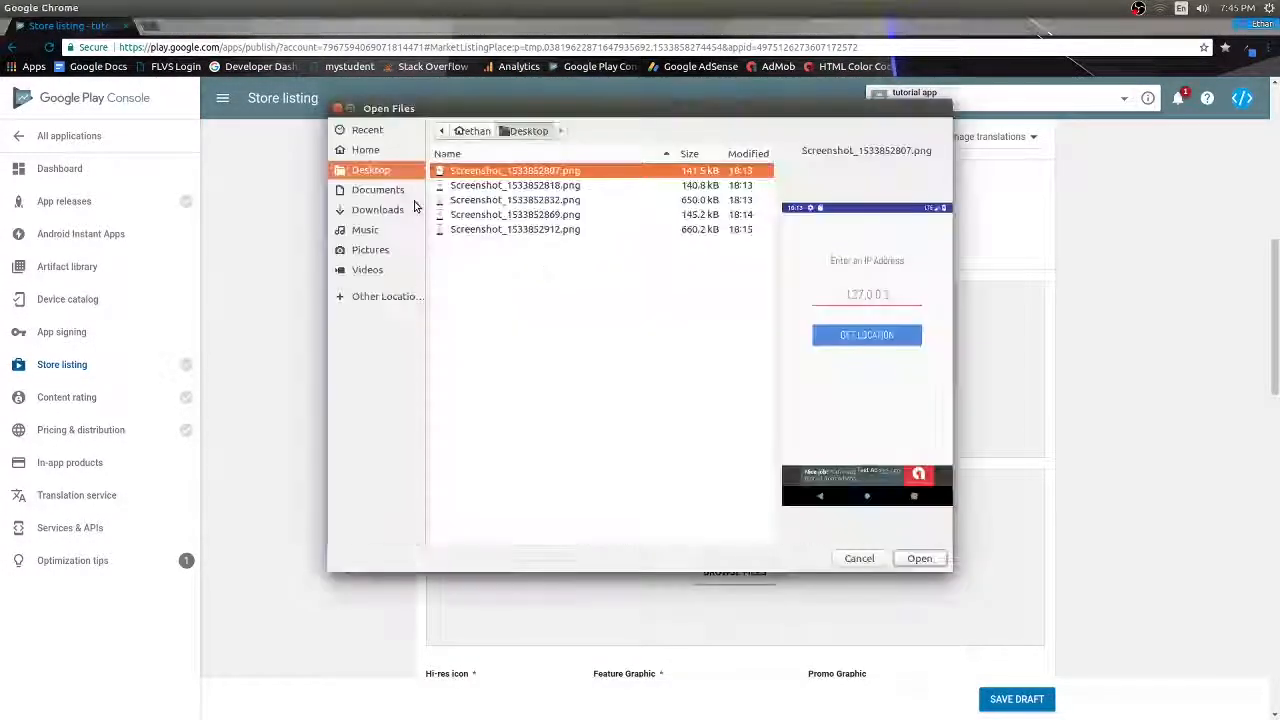
left_click(577, 213)
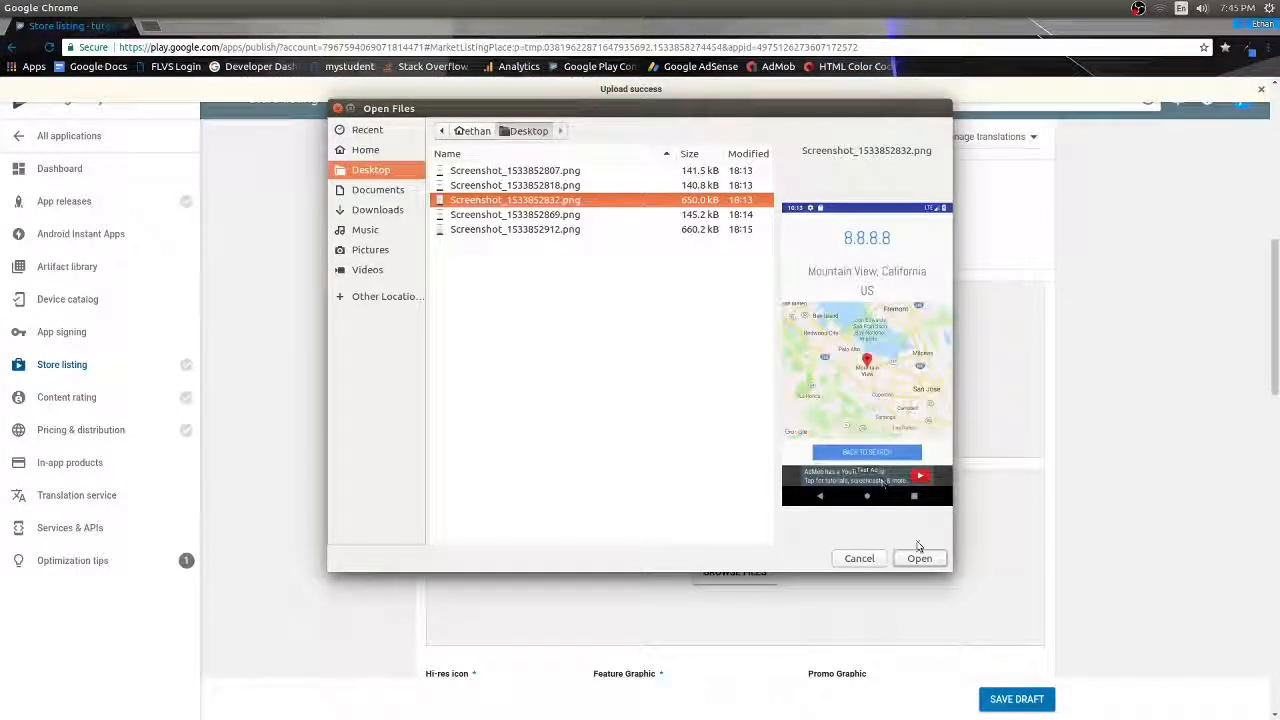
left_click(918, 558)
left_click(734, 567)
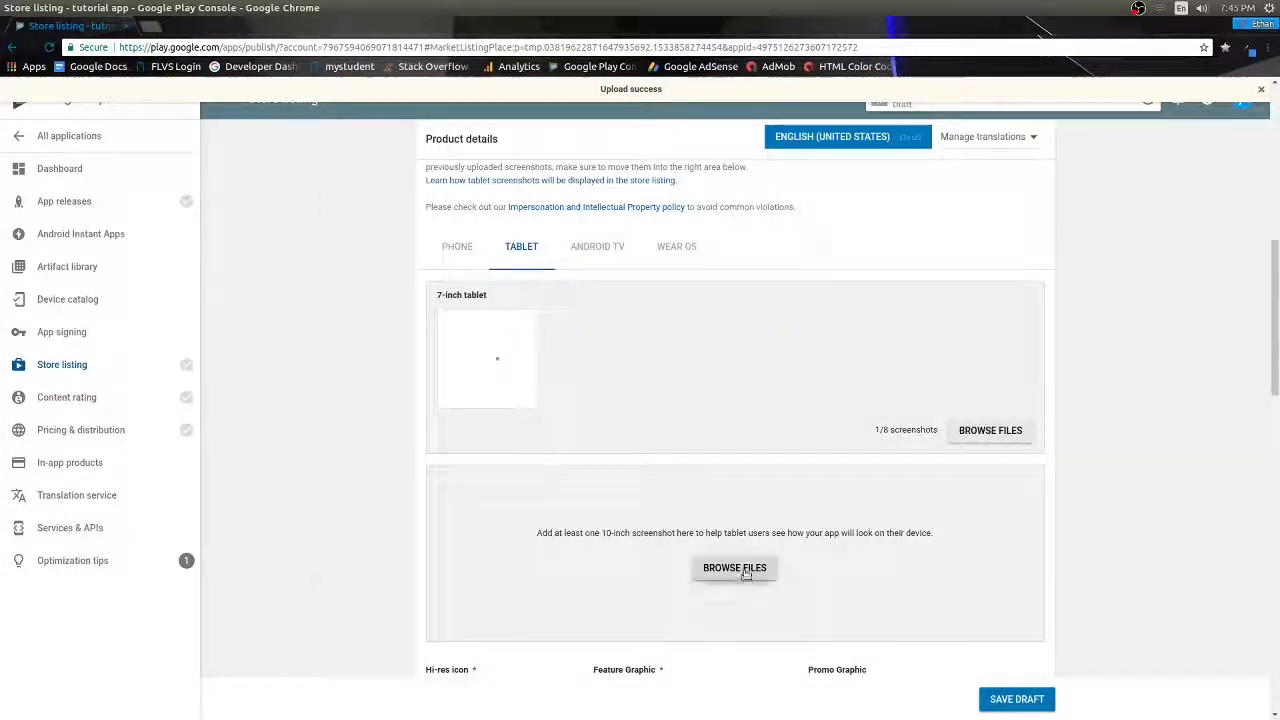
left_click(575, 229)
left_click(919, 558)
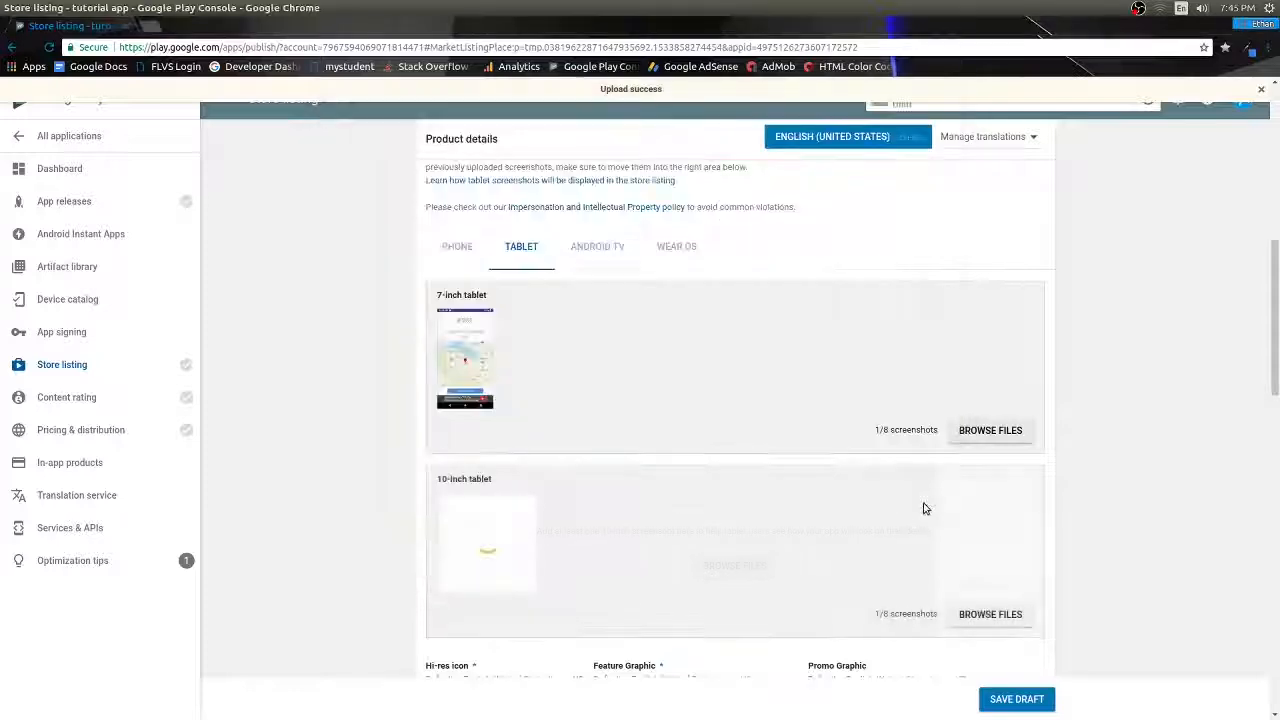
- Upload disneyAppLogo.png from Documents as the hi-res icon
scroll(646, 400, "down", 5)
left_click(492, 321)
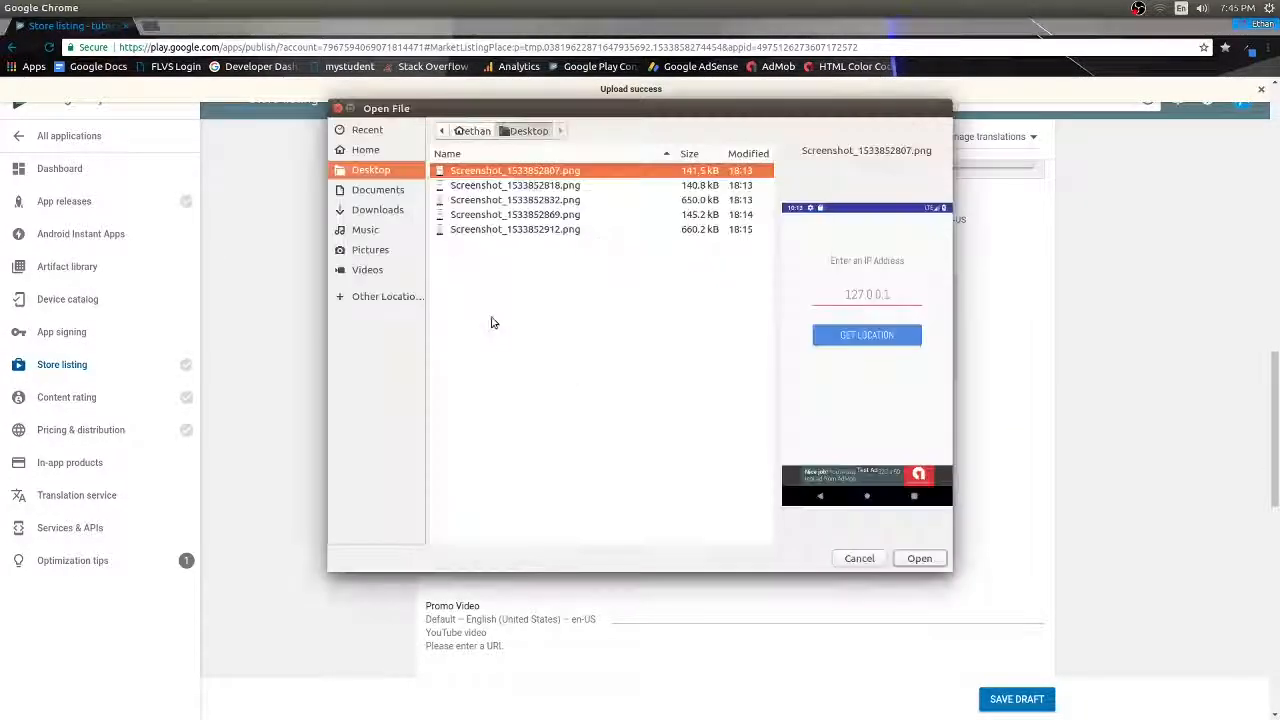
left_click(376, 190)
scroll(520, 320, "down", 10)
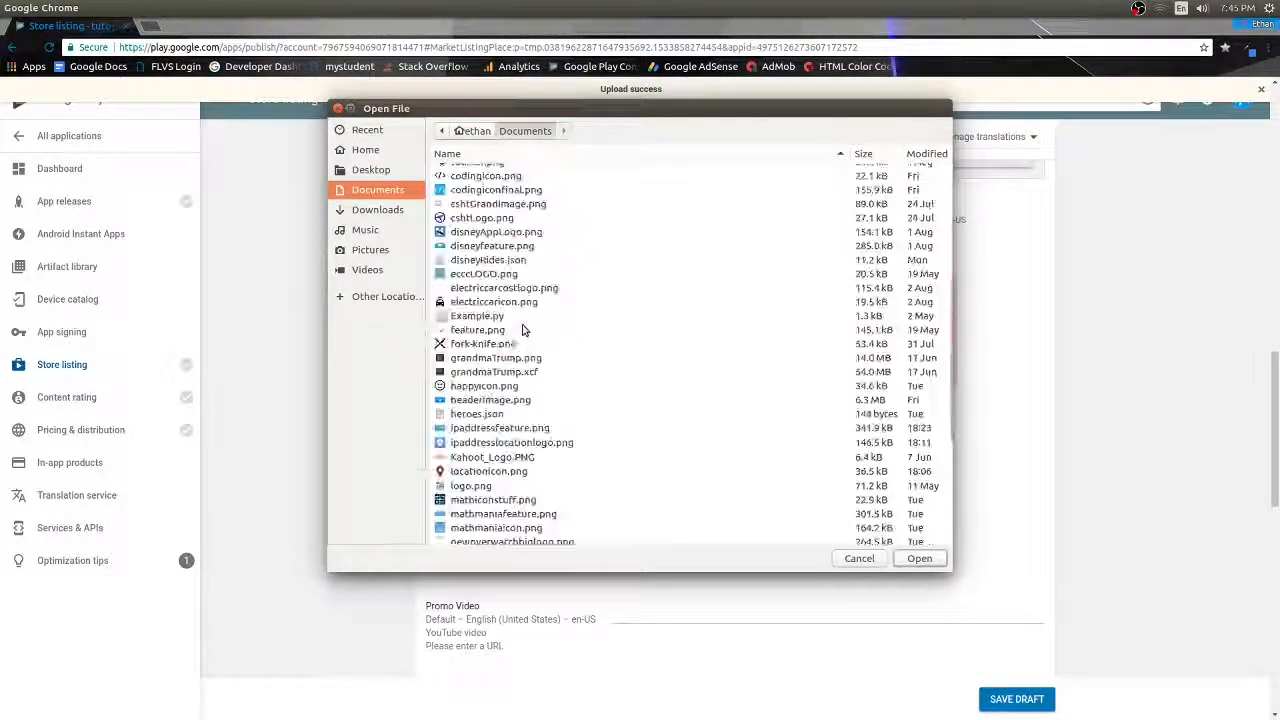
left_click(510, 188)
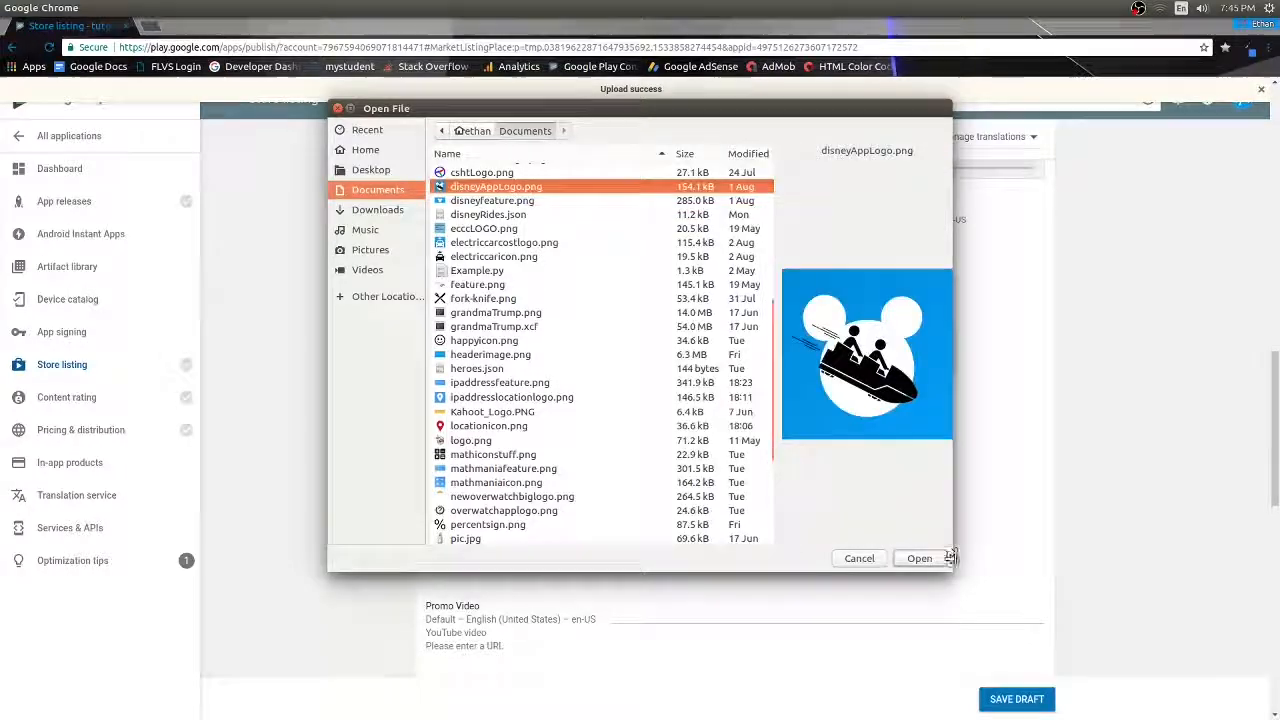
left_click(919, 558)
- Upload disneyfeature.png as the Feature Graphic
left_click(715, 355)
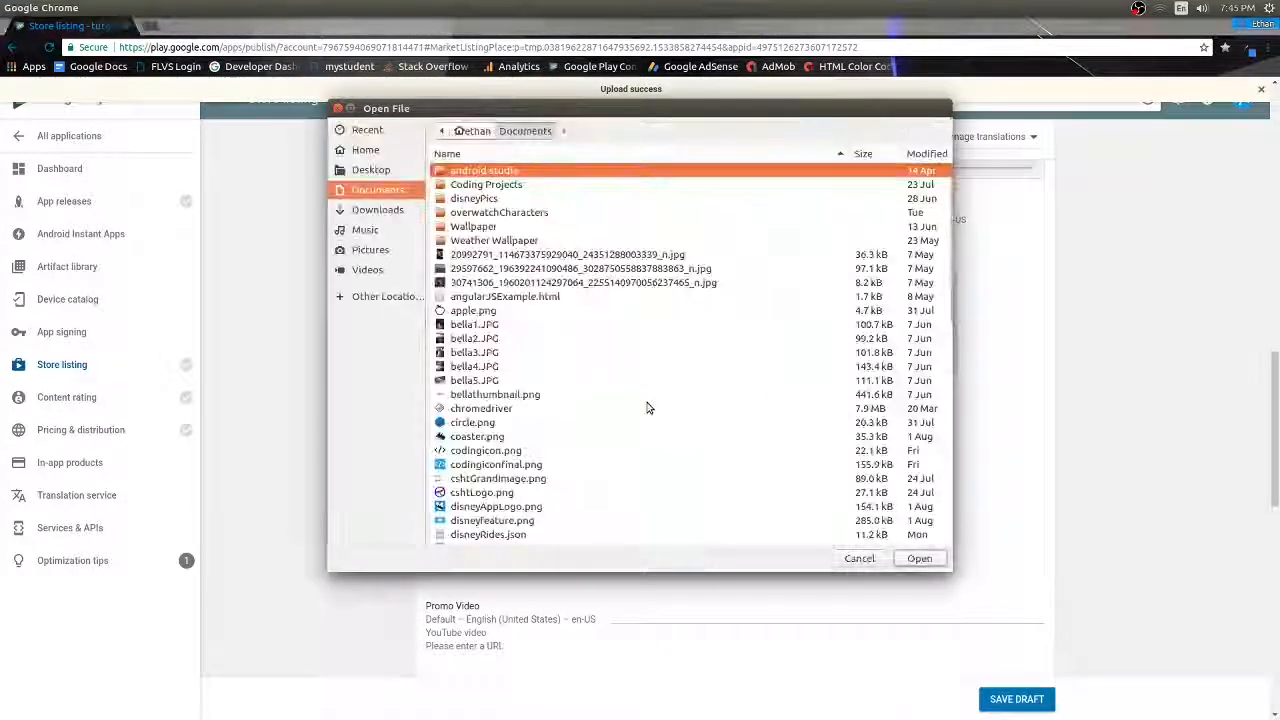
scroll(646, 404, "down", 10)
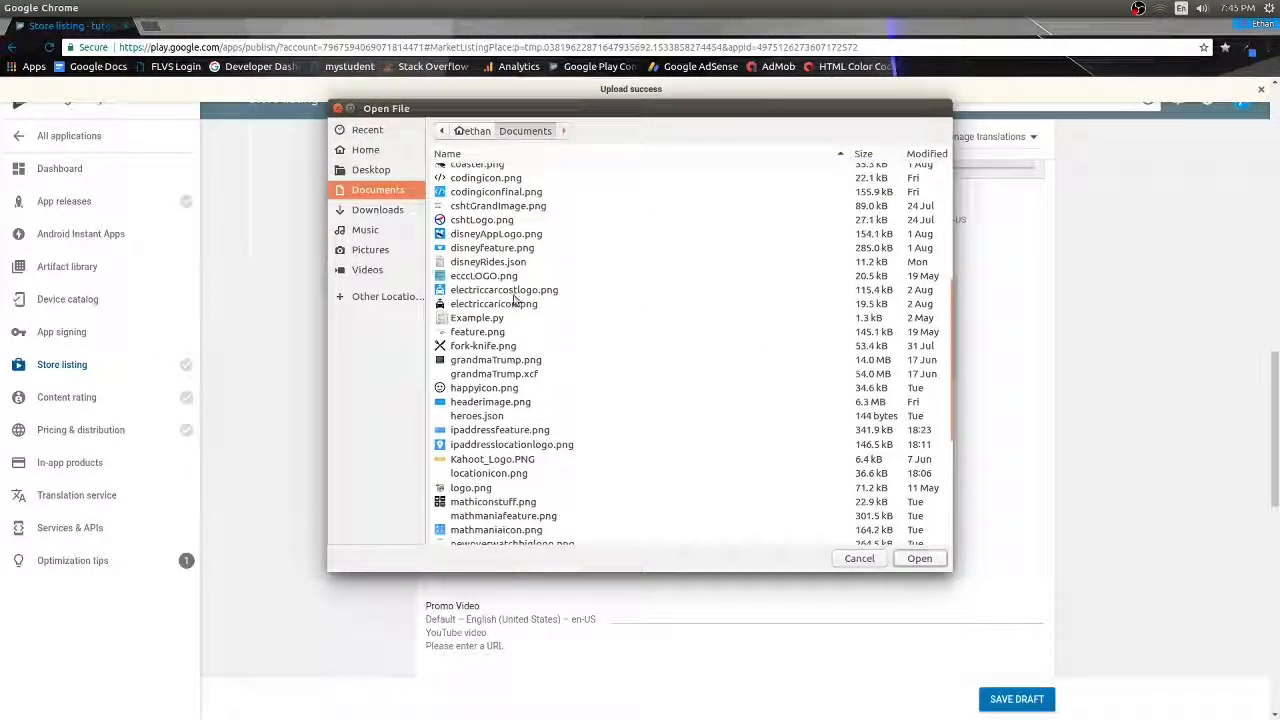
left_click(505, 247)
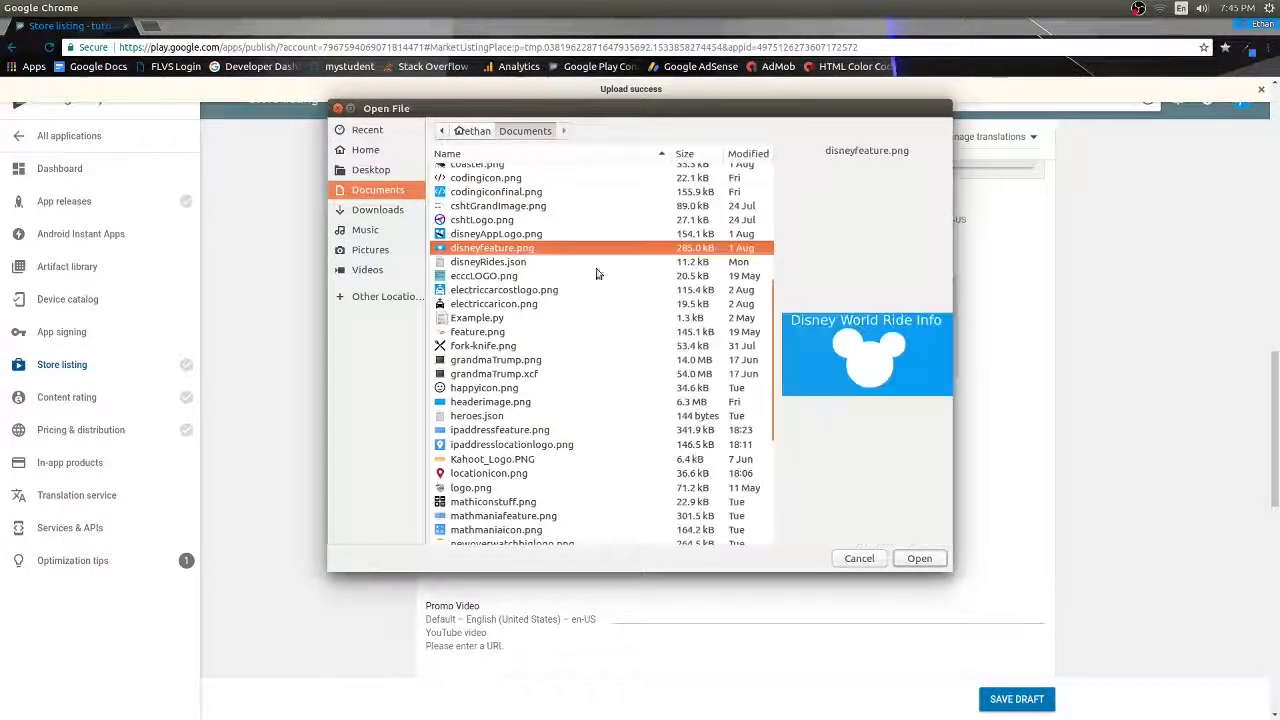
left_click(919, 558)
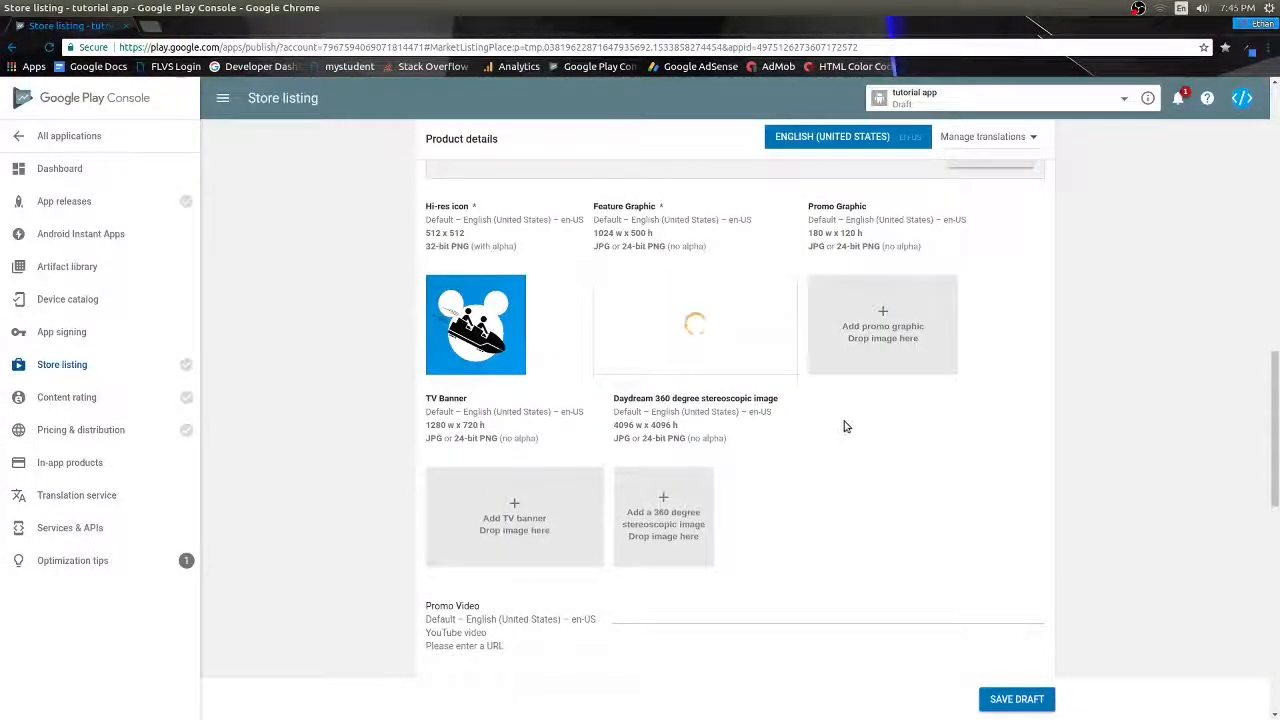
scroll(846, 426, "down", 3)
- Set application type to Applications and category to Books & Reference
scroll(817, 441, "down", 1)
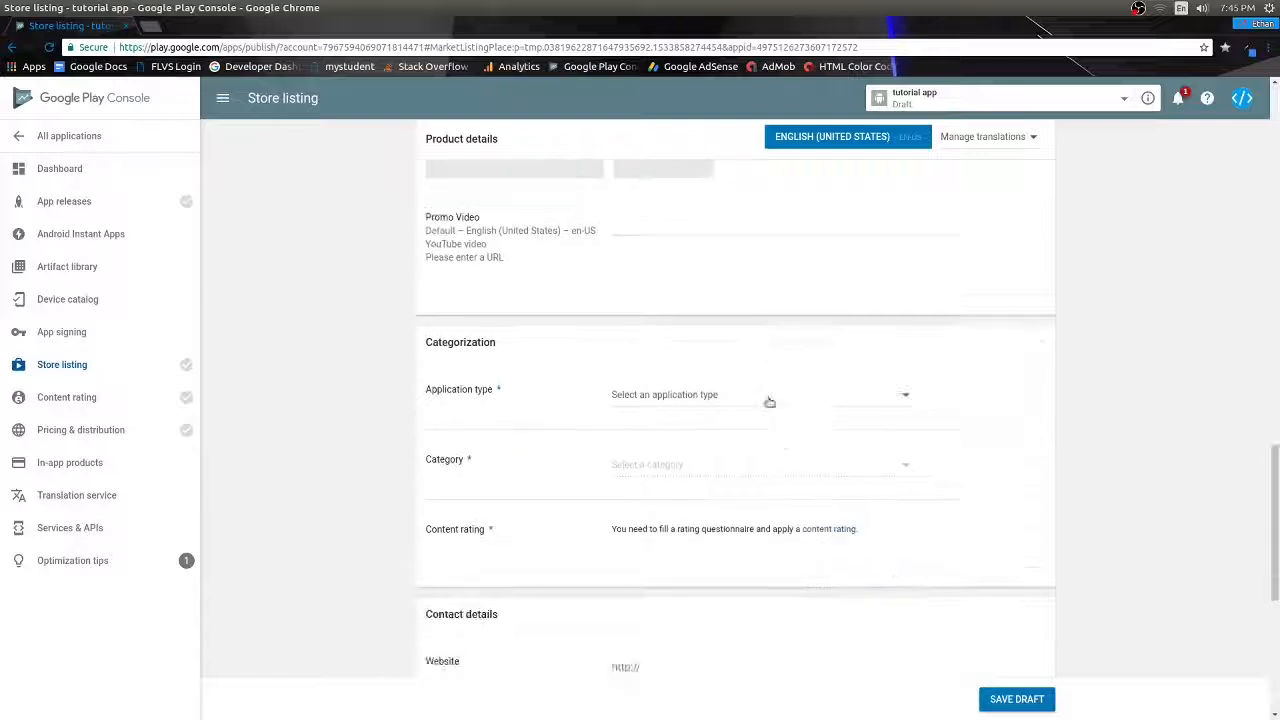
left_click(762, 396)
left_click(723, 402)
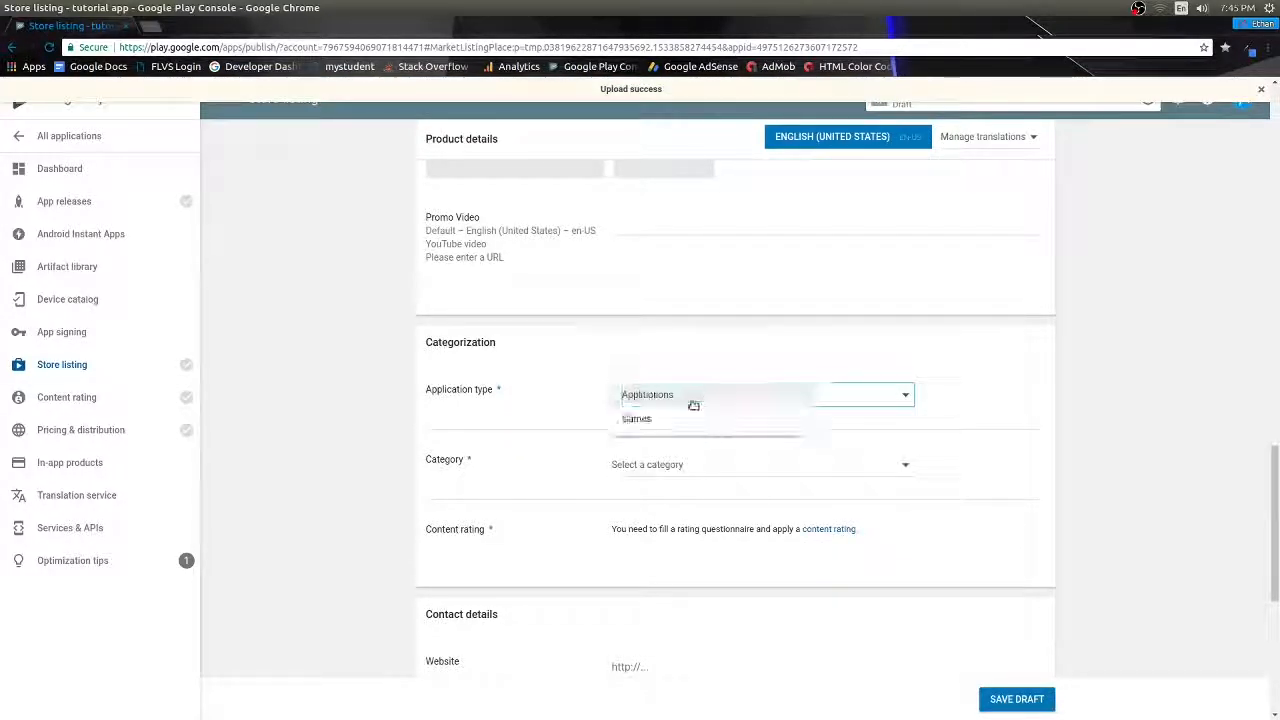
left_click(725, 473)
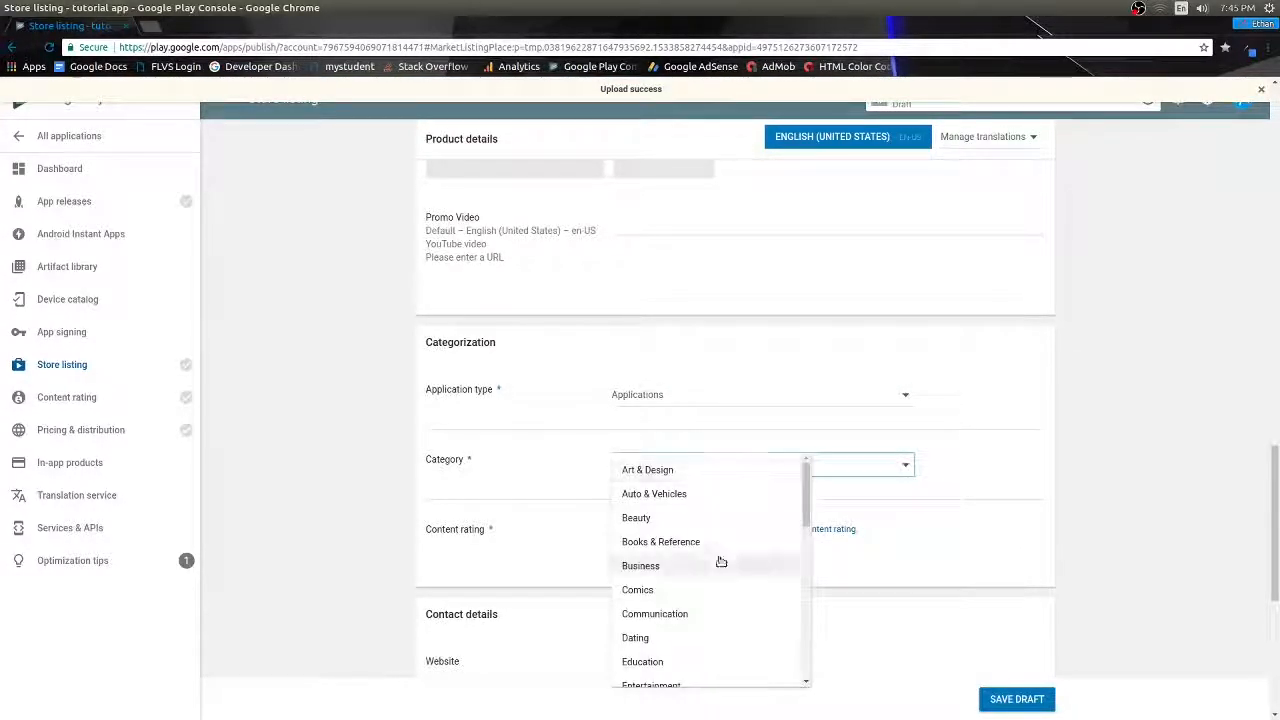
left_click(716, 535)
- Tick 'Not submitting a privacy policy URL' and save the store listing draft
scroll(559, 405, "down", 1)
scroll(559, 405, "down", 3)
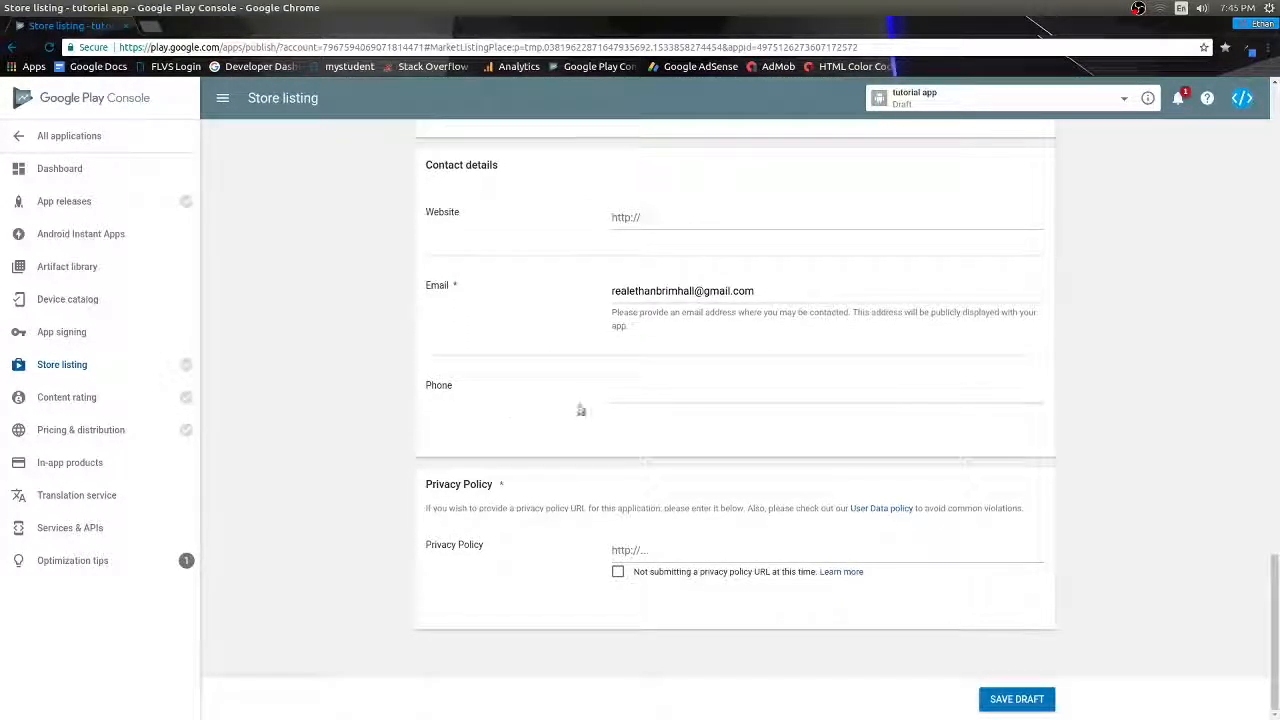
left_click(618, 571)
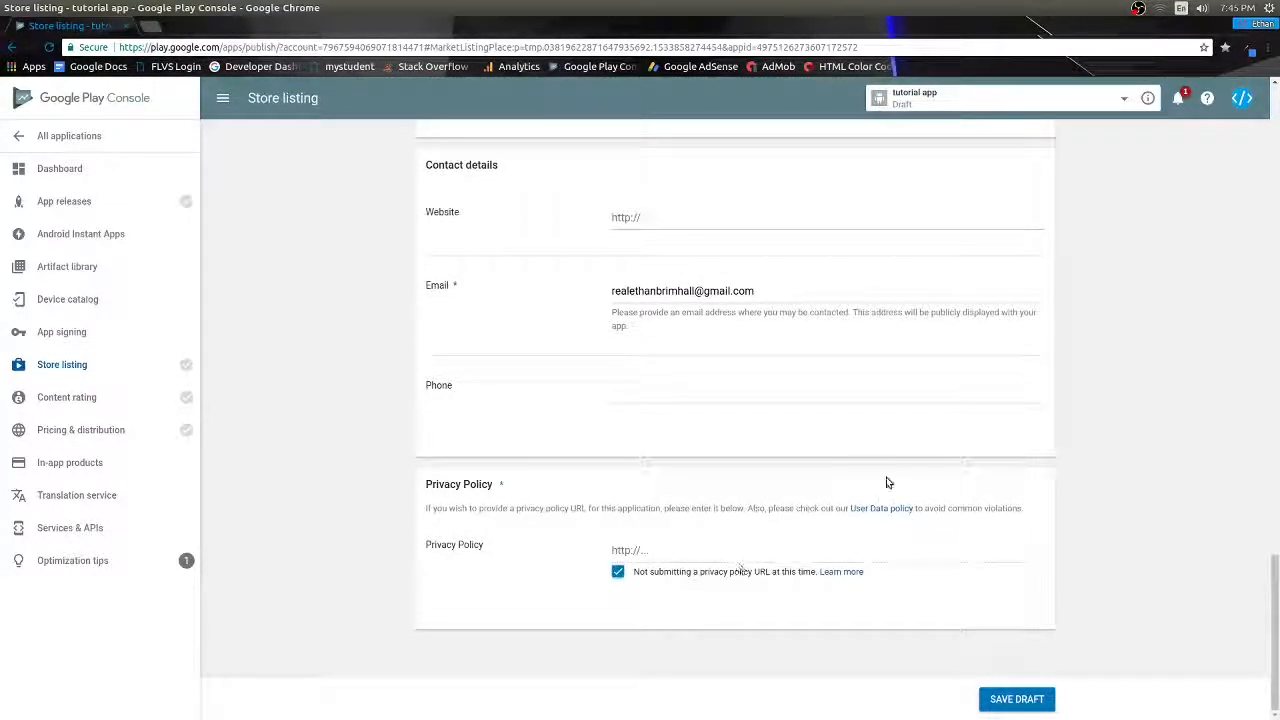
scroll(908, 464, "up", 3)
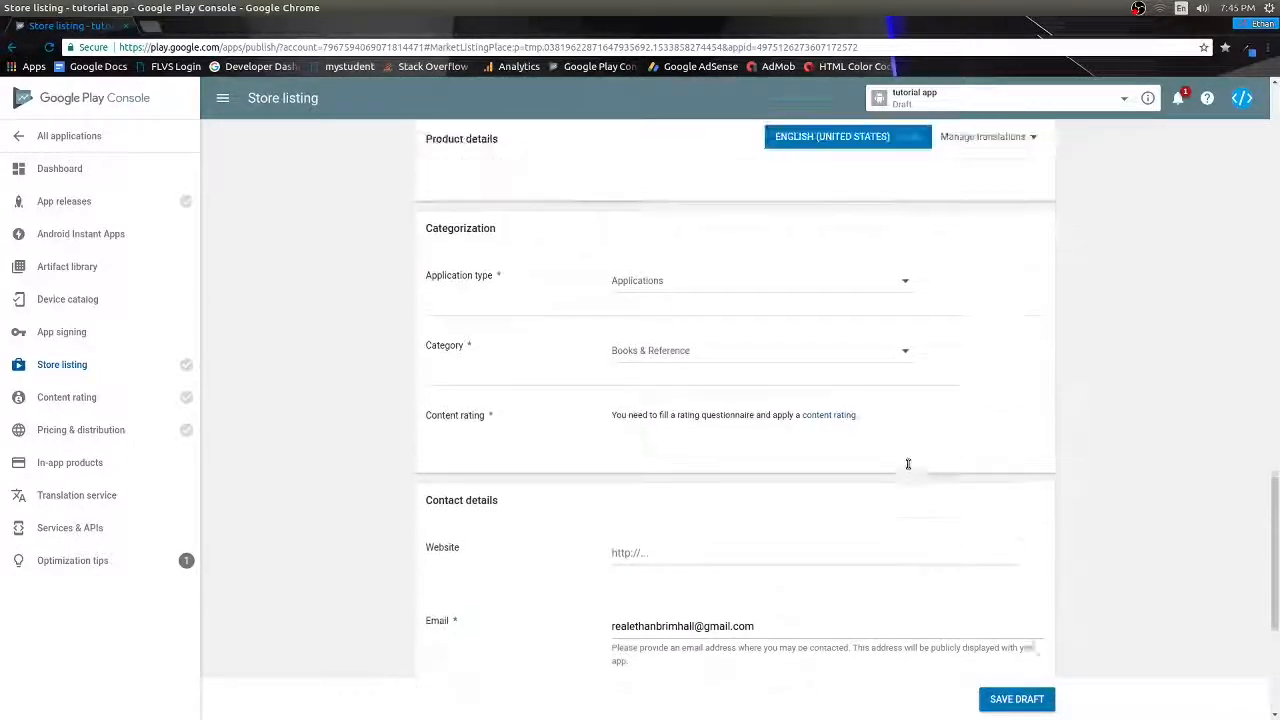
scroll(908, 464, "up", 6)
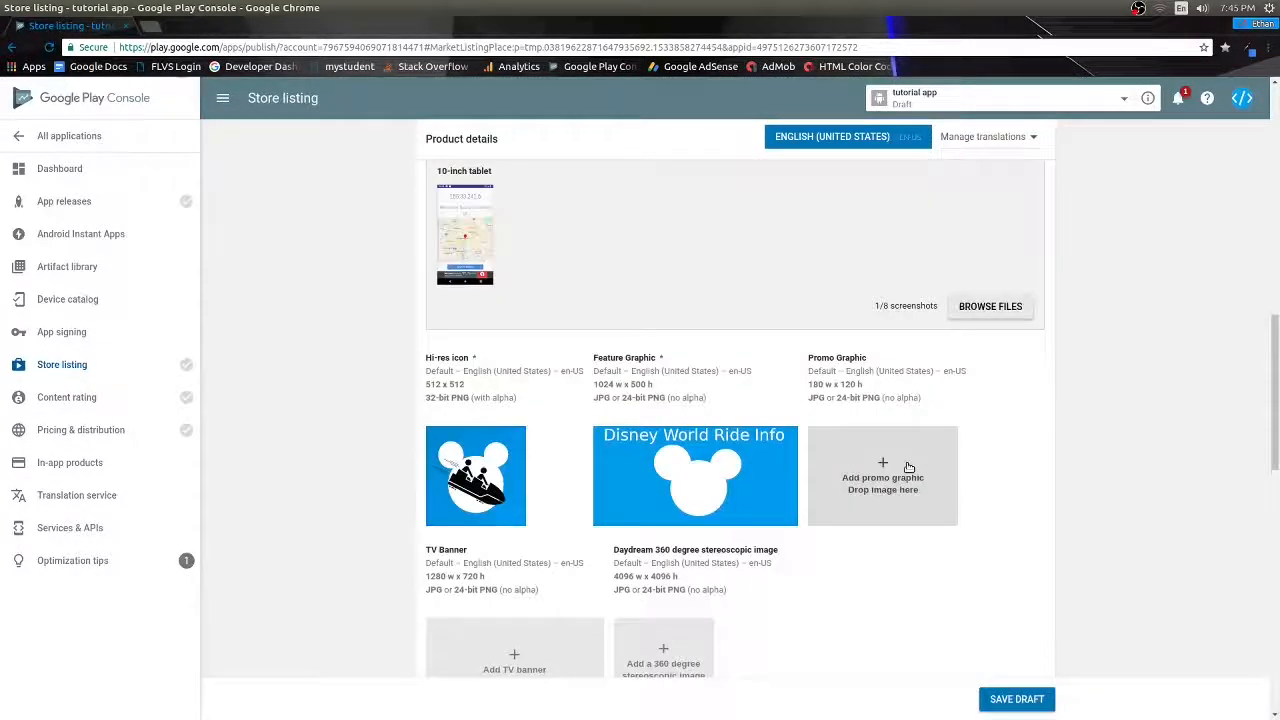
scroll(908, 467, "up", 6)
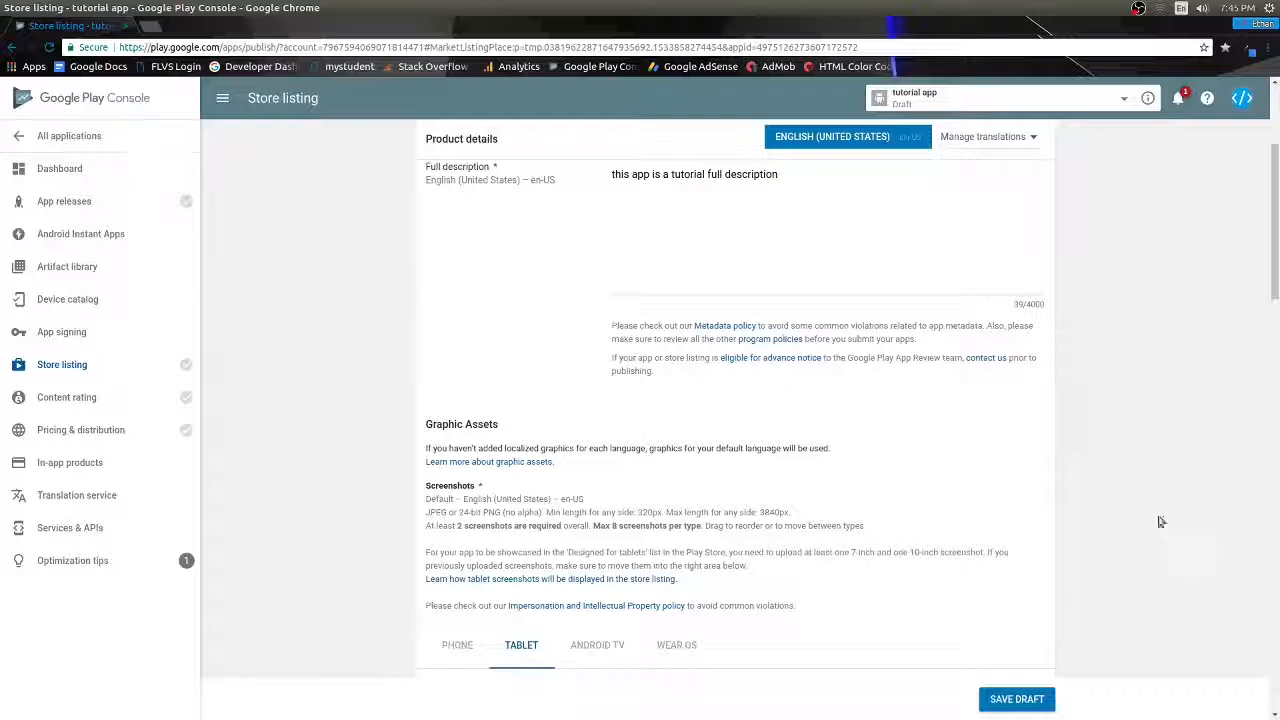
left_click(1012, 703)
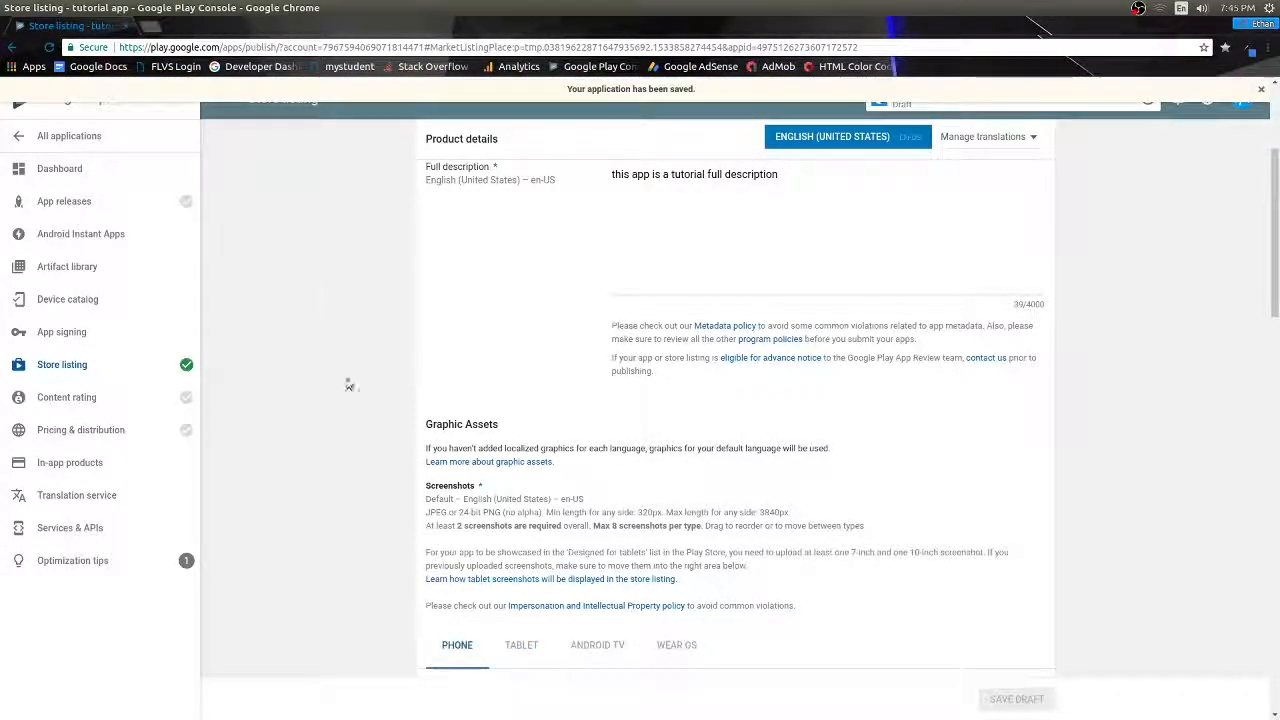
- Create a new production release and opt out of Google Play app signing
left_click(140, 207)
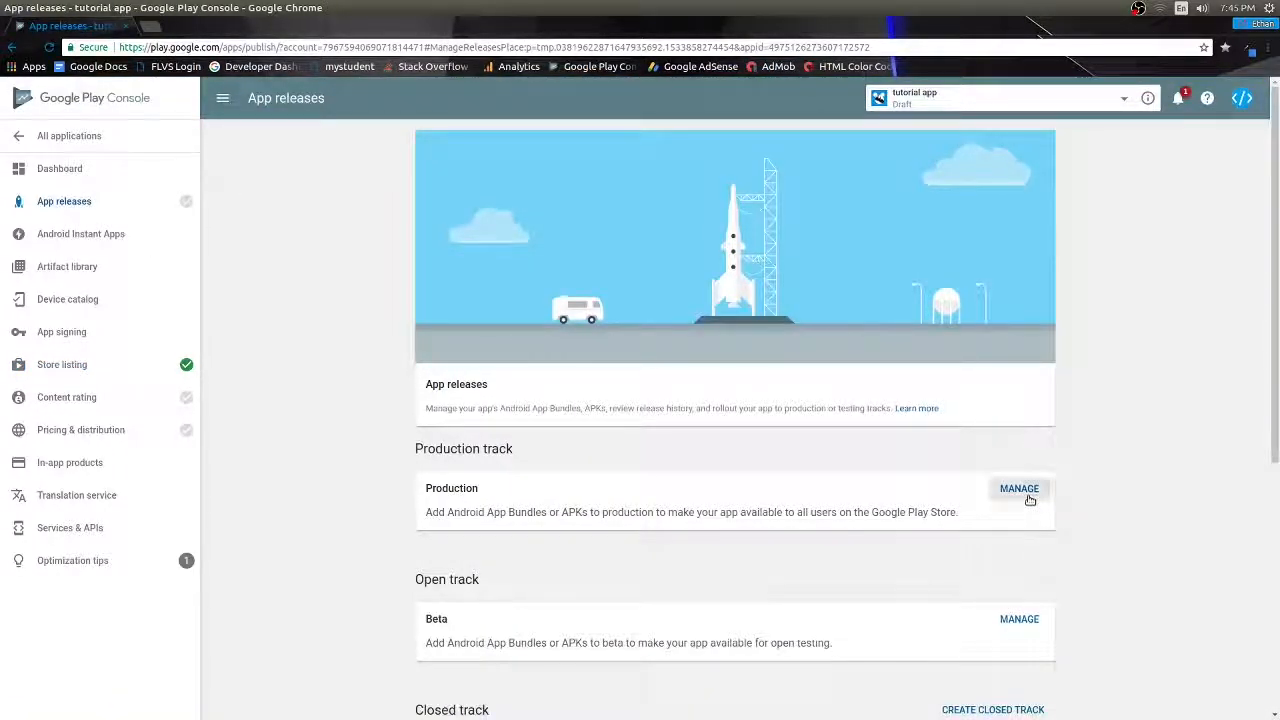
left_click(1025, 492)
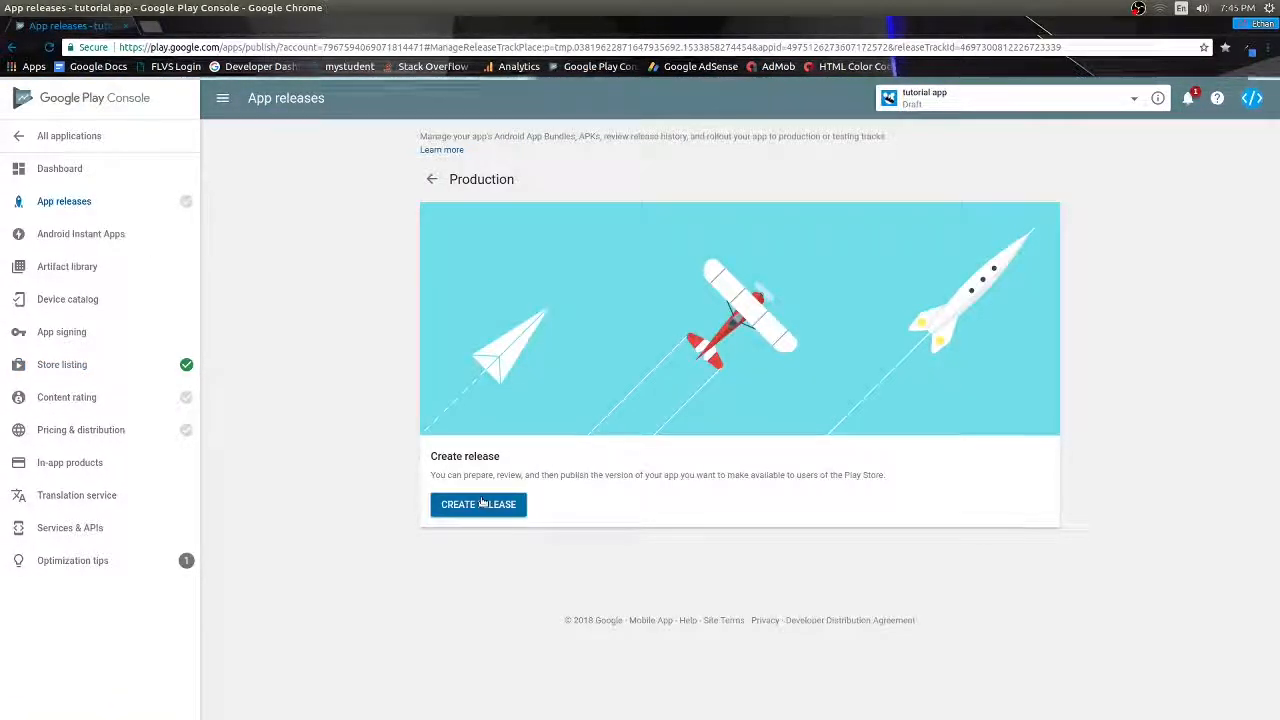
left_click(482, 503)
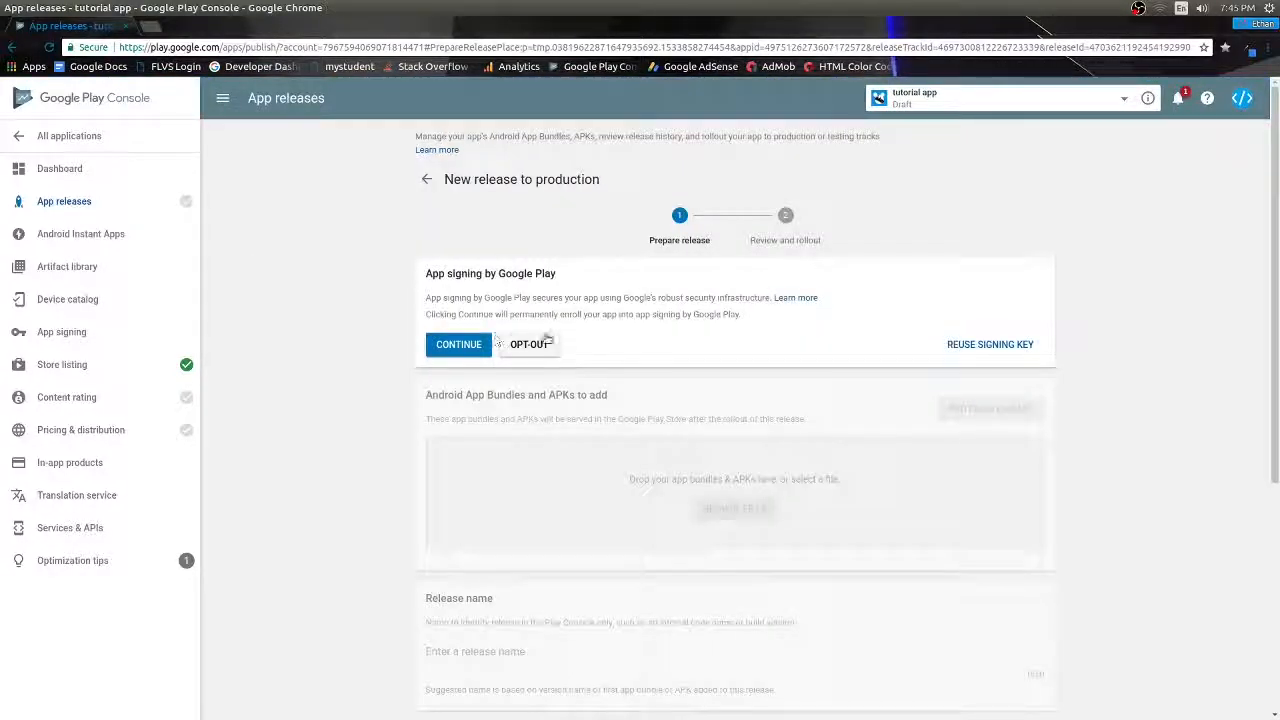
left_click(529, 344)
left_click(791, 432)
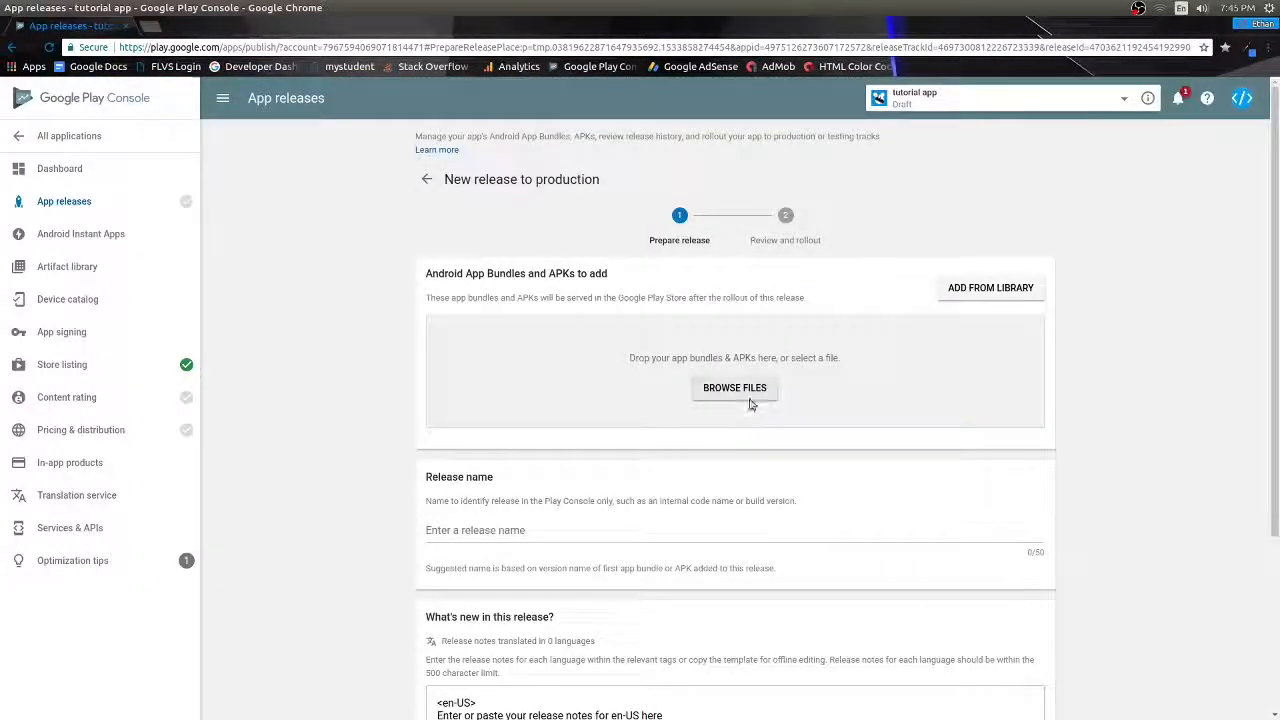
- Upload app-release.apk from AndroidStudioProjects/uploadtoplaystoretutorial/app/release to the release
left_click(740, 390)
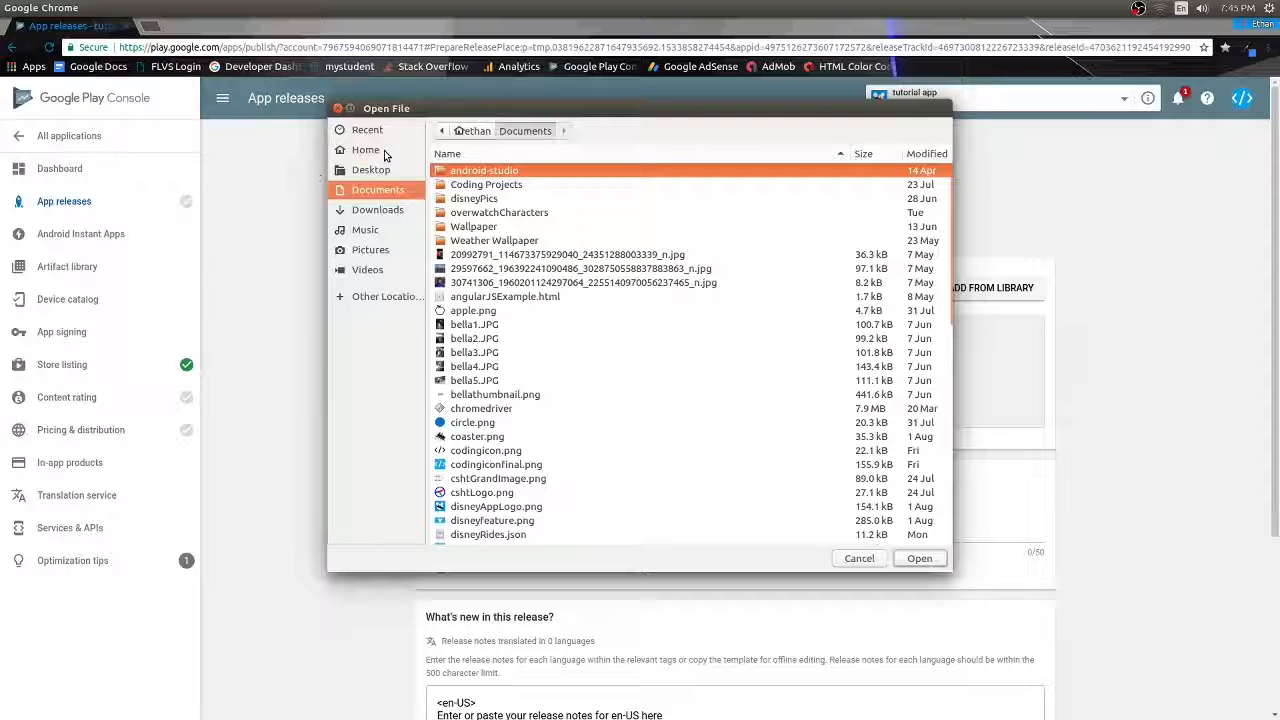
left_click(366, 149)
double_click(502, 184)
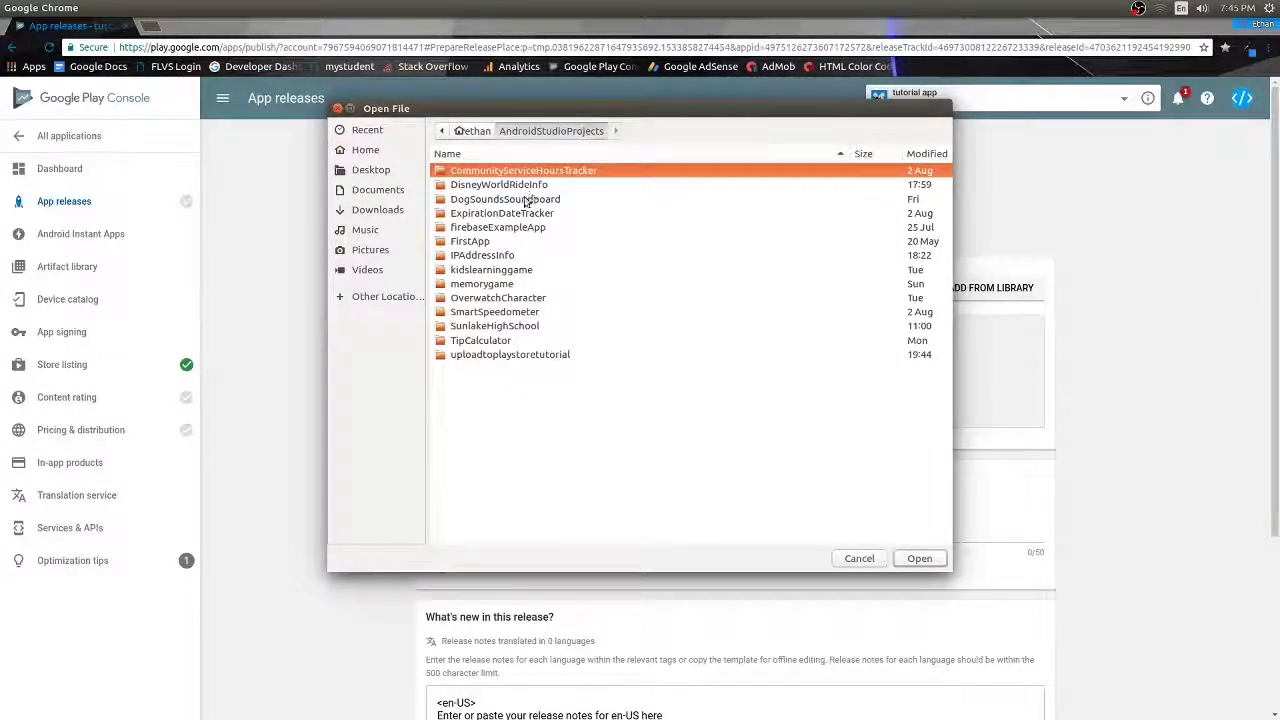
double_click(512, 355)
double_click(470, 171)
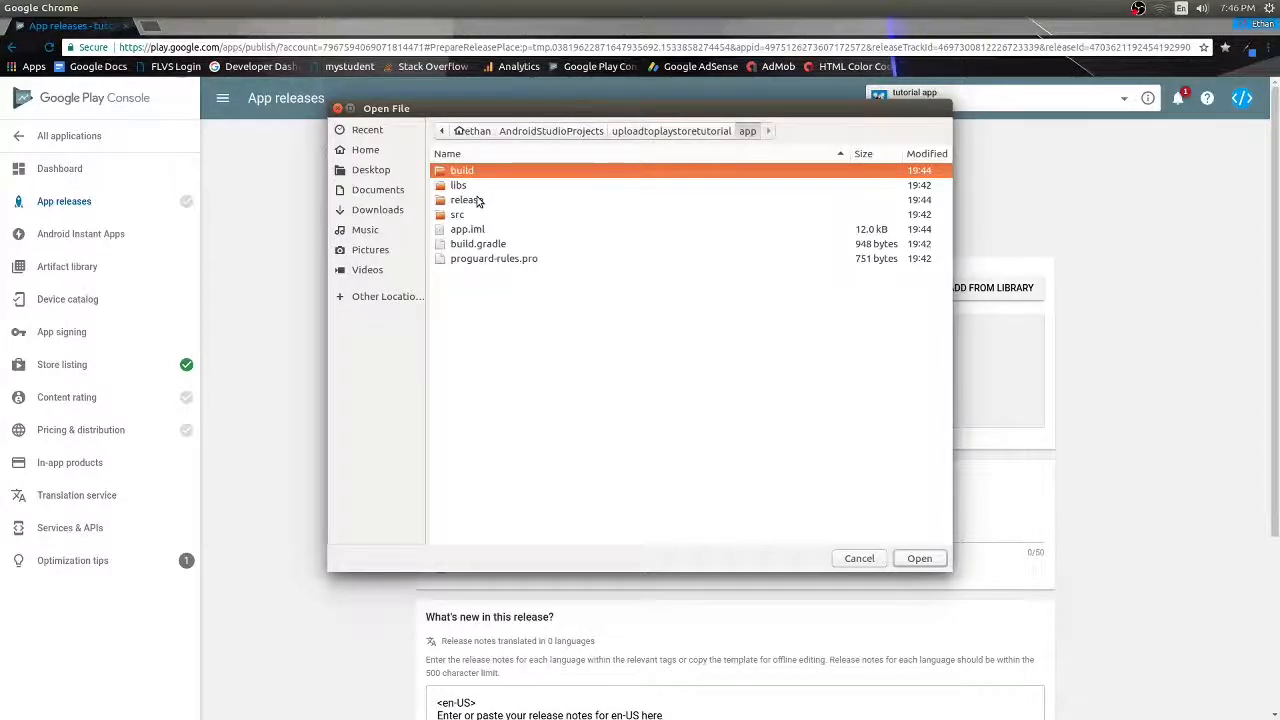
double_click(466, 200)
left_click(920, 560)
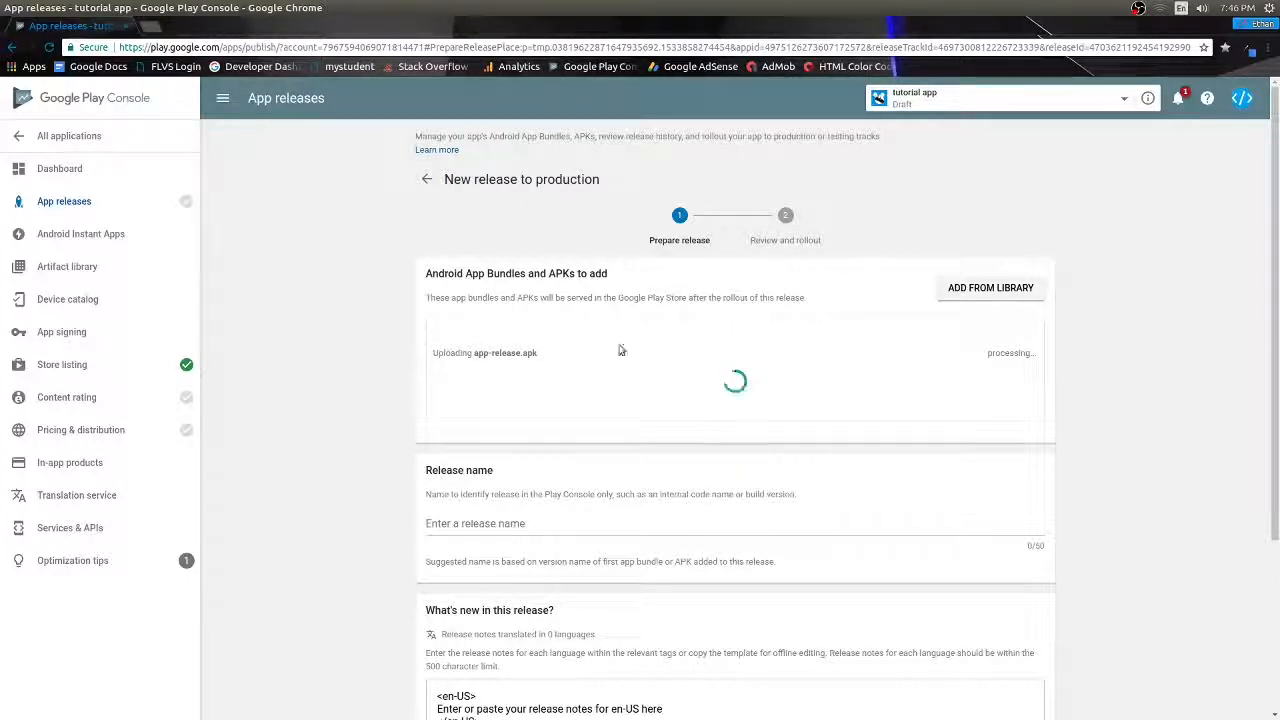
- Enter the release notes 'First Release' and save the production release draft
scroll(870, 326, "down", 3)
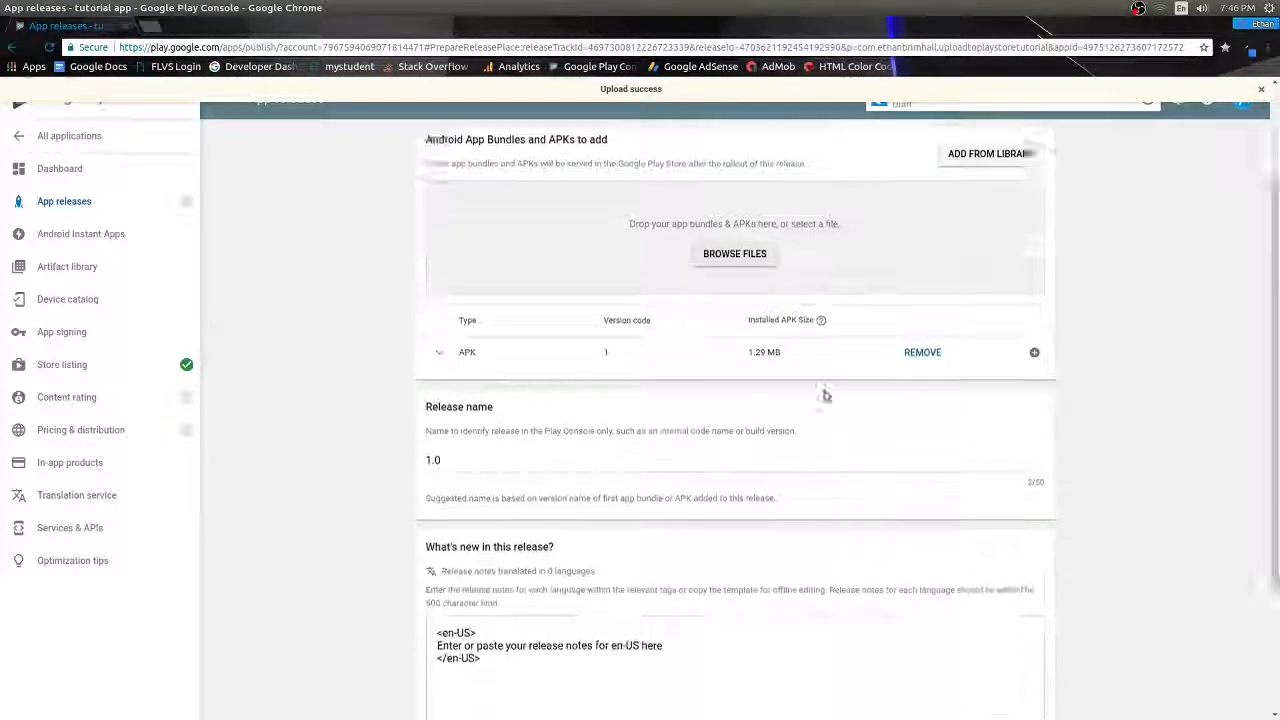
left_click_drag(746, 503, 567, 500)
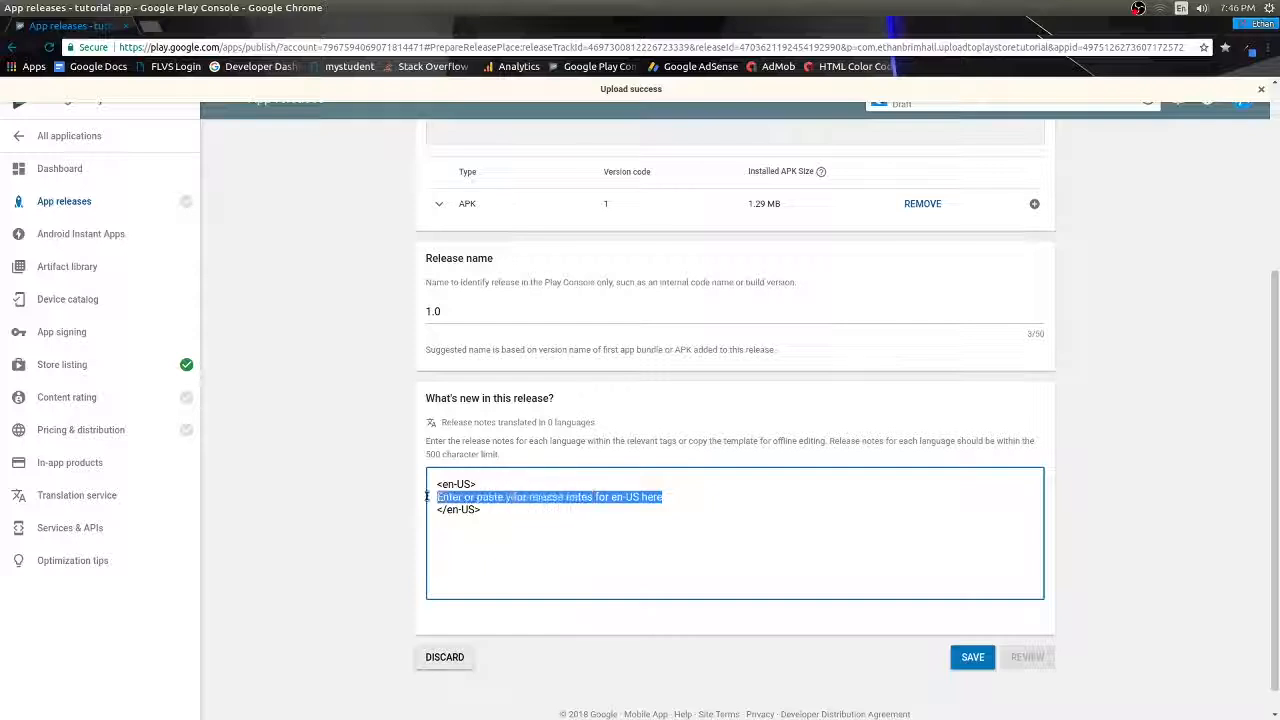
type("First Release")
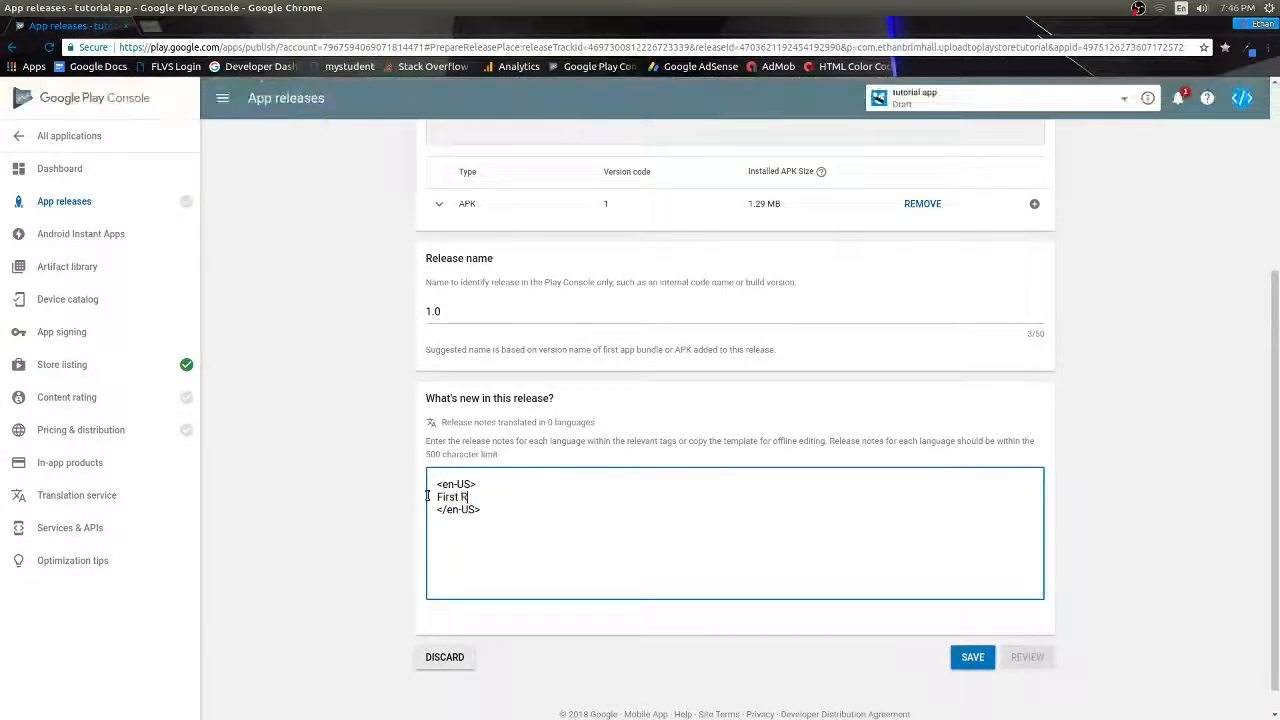
left_click(972, 657)
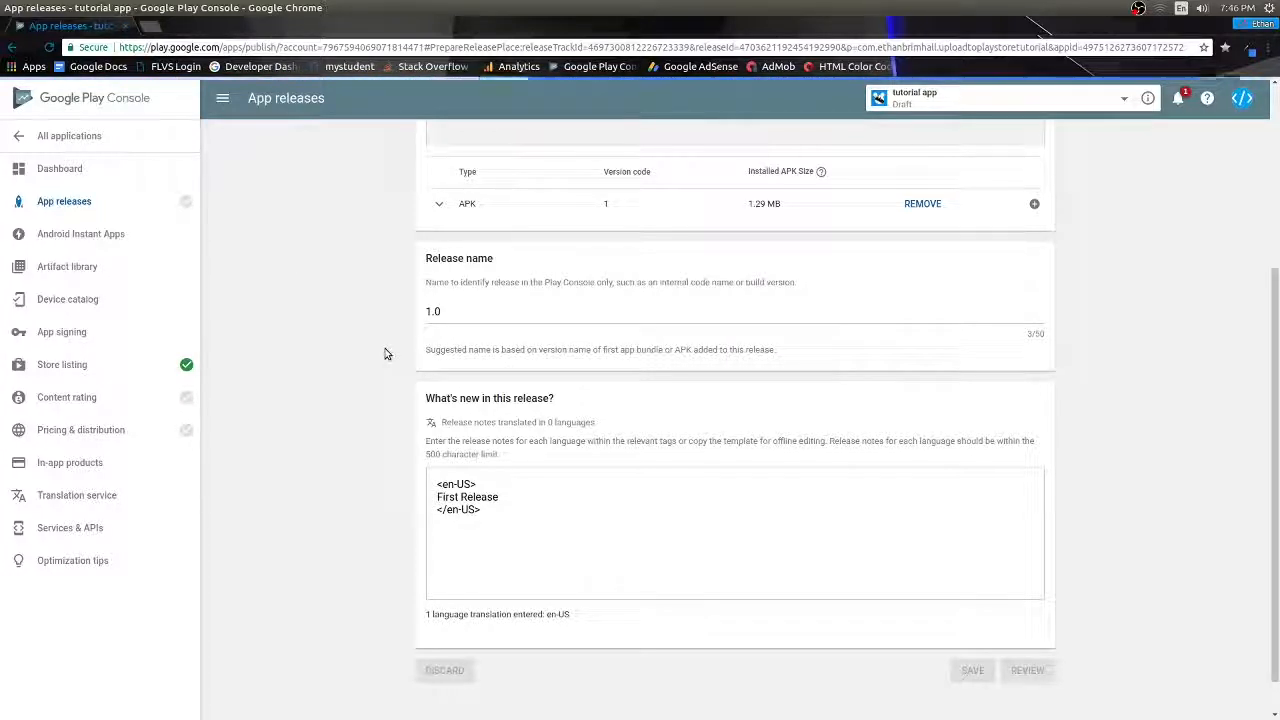
left_click(160, 397)
- Start the content rating questionnaire, enter and confirm the e-mail, and choose the Utility category
left_click(466, 333)
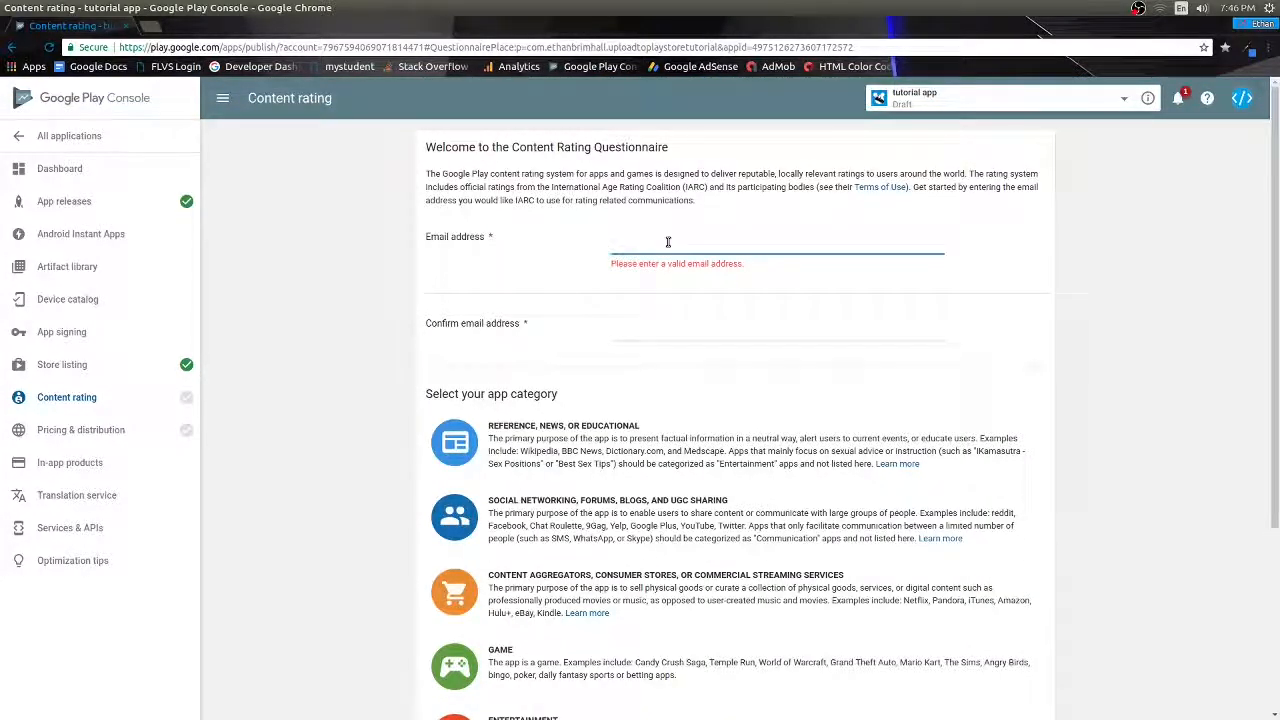
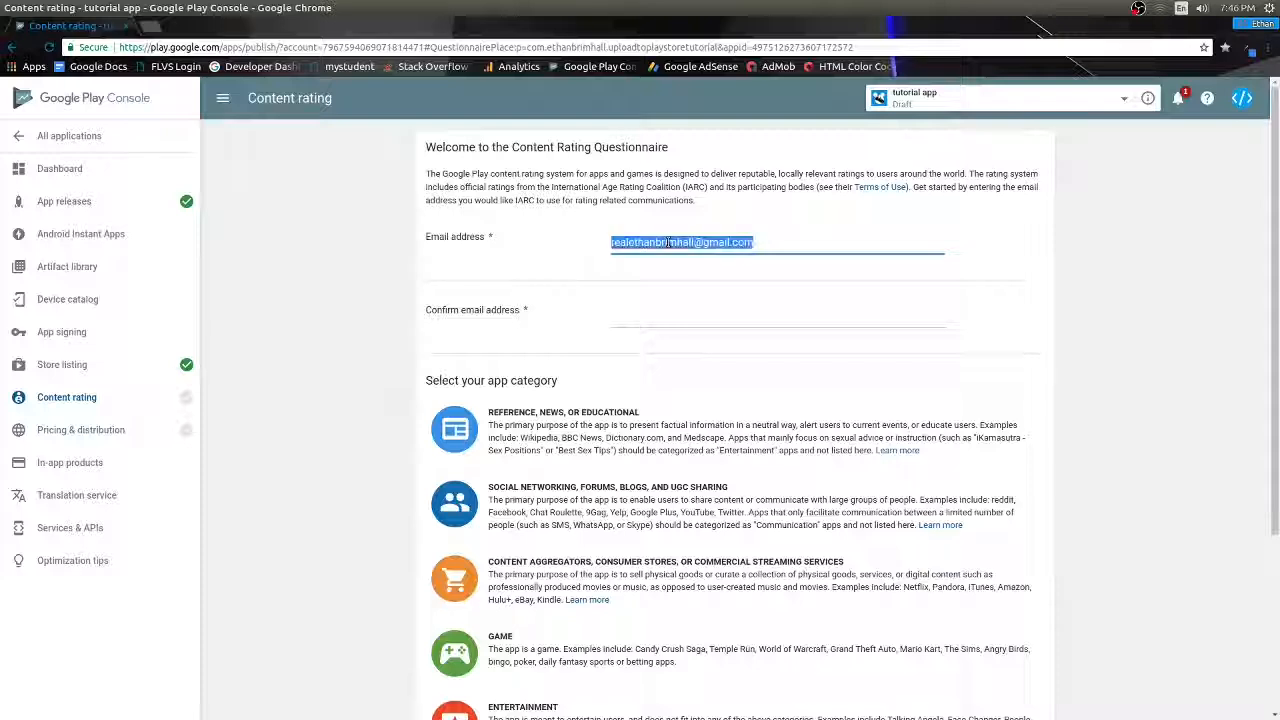
left_click(704, 312)
key("ctrl+v")
scroll(728, 350, "down", 2)
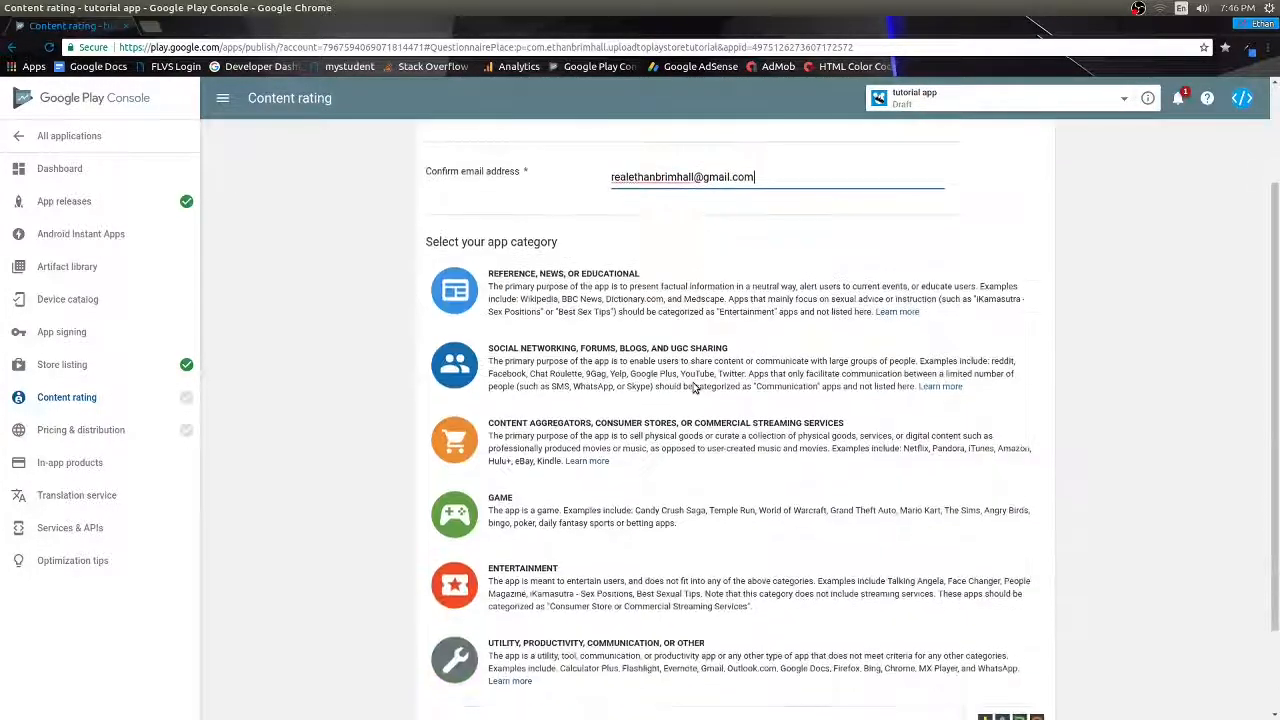
scroll(740, 518, "down", 1)
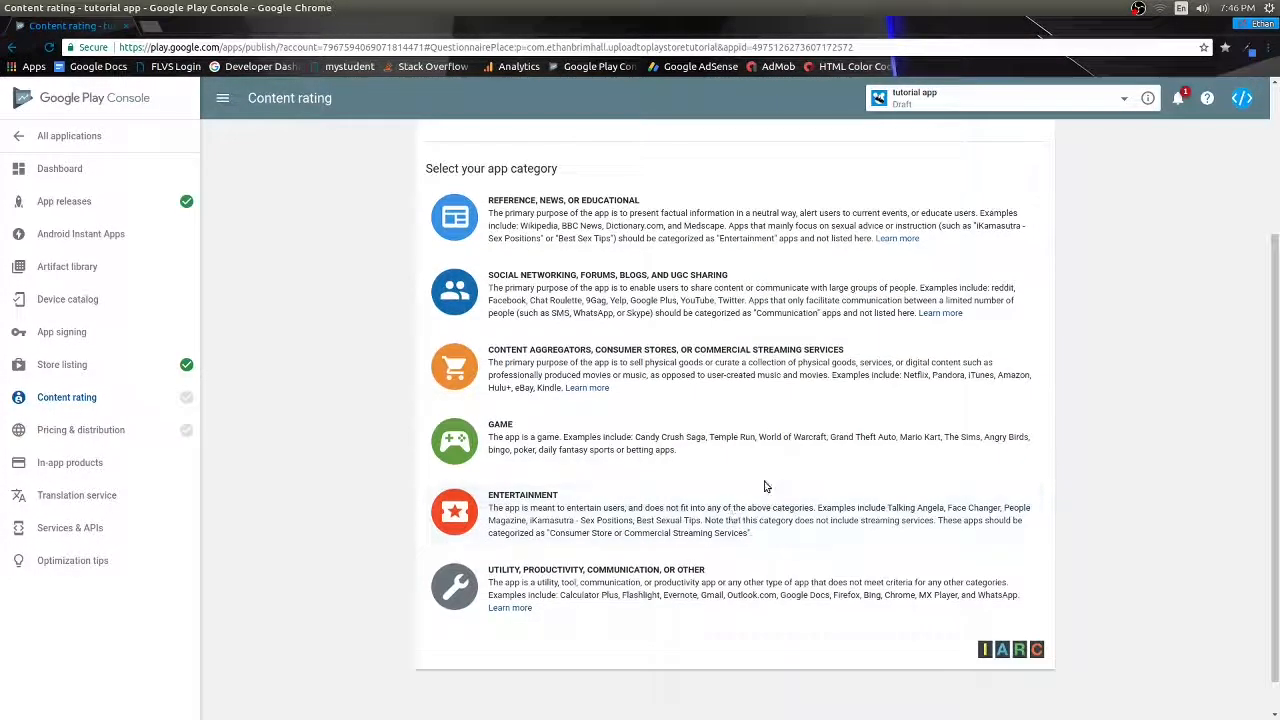
left_click(683, 578)
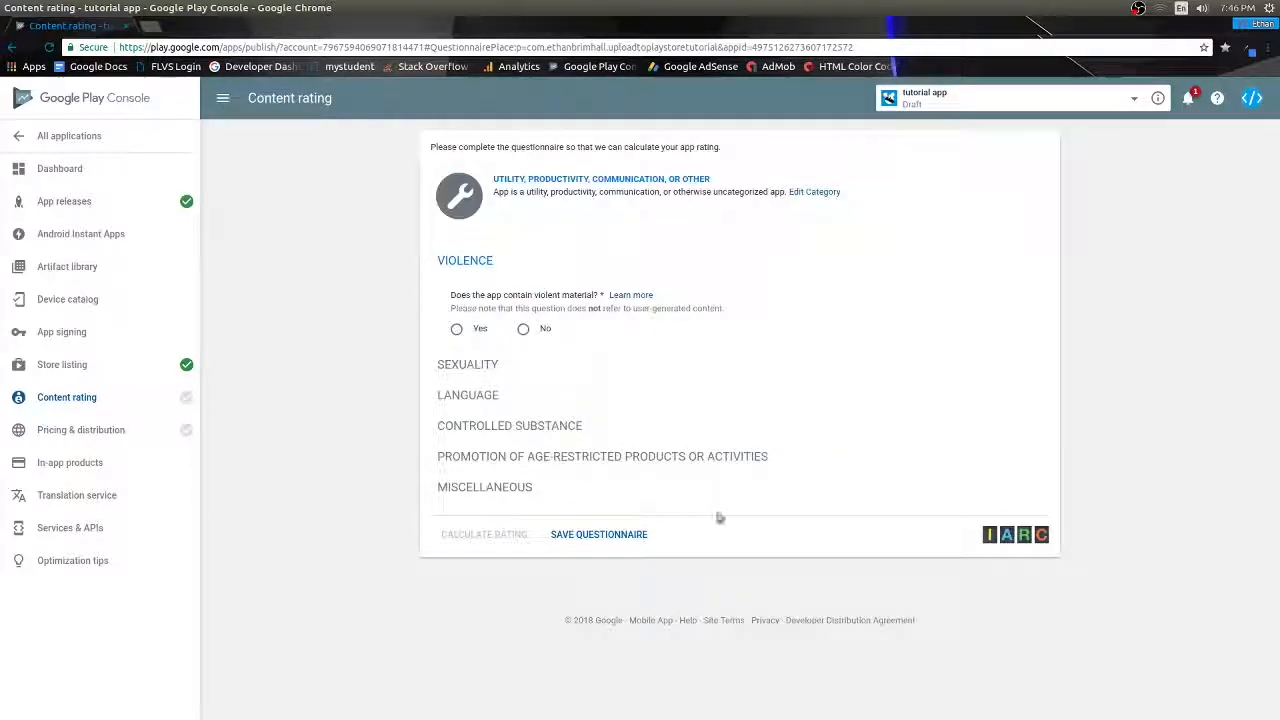
- Answer No to violence, sexuality, language, drugs, age-restricted and browser questions, then calculate and apply the rating
left_click(521, 329)
left_click(519, 431)
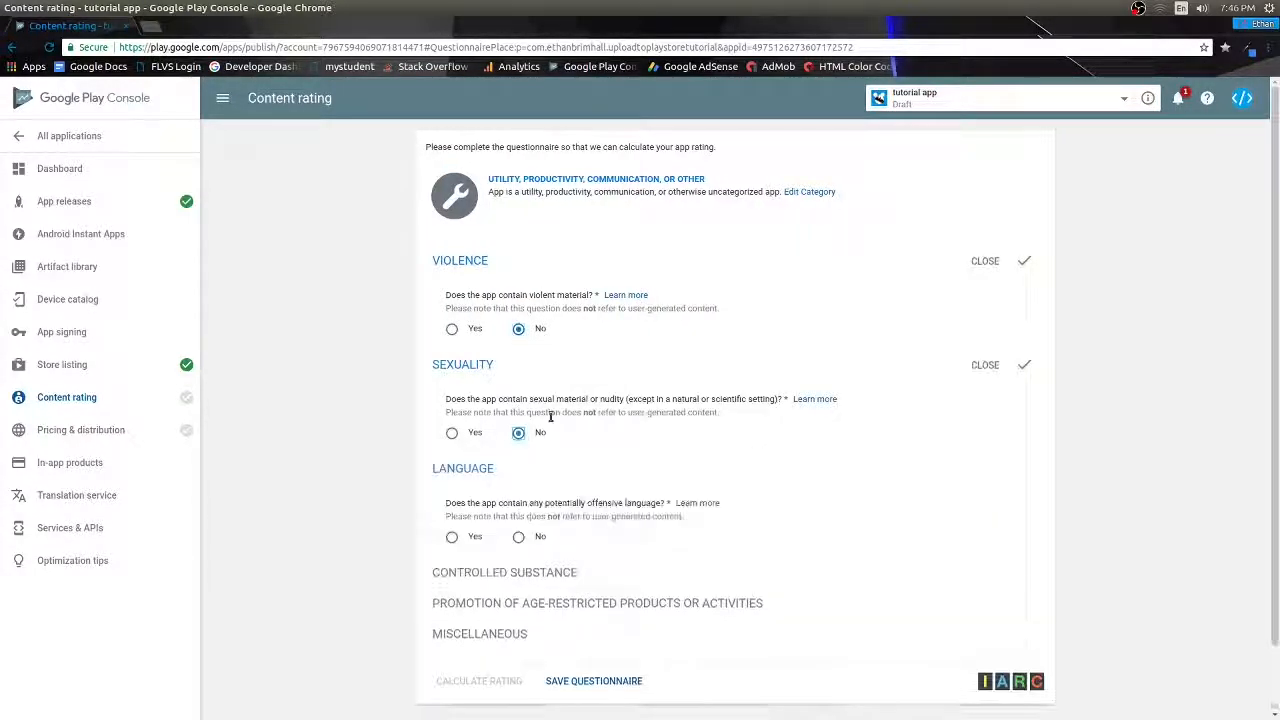
left_click(518, 501)
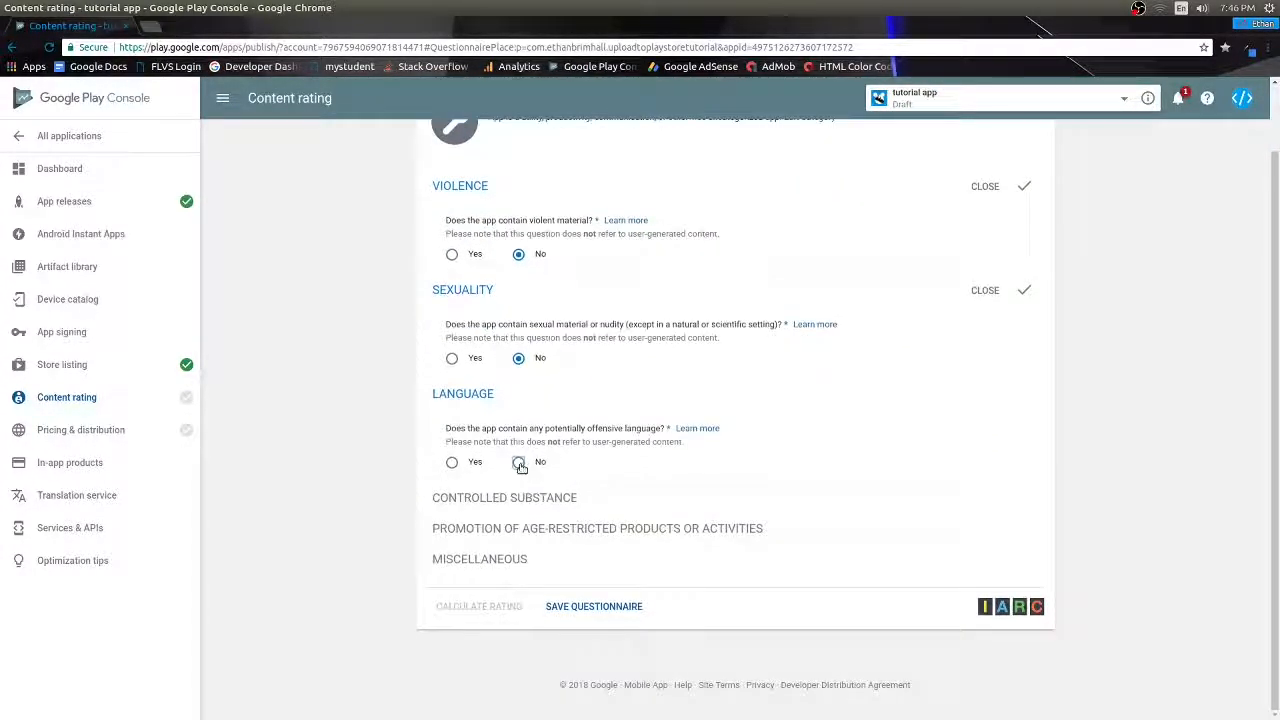
left_click(518, 566)
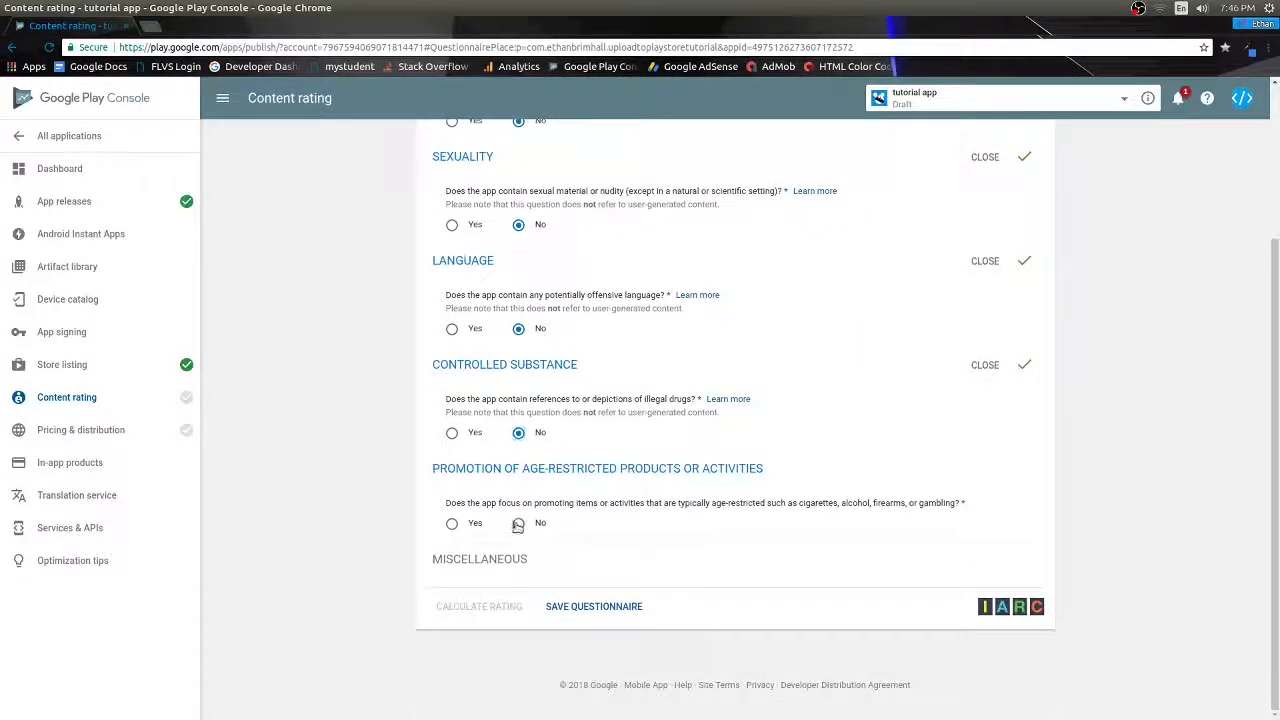
left_click(518, 524)
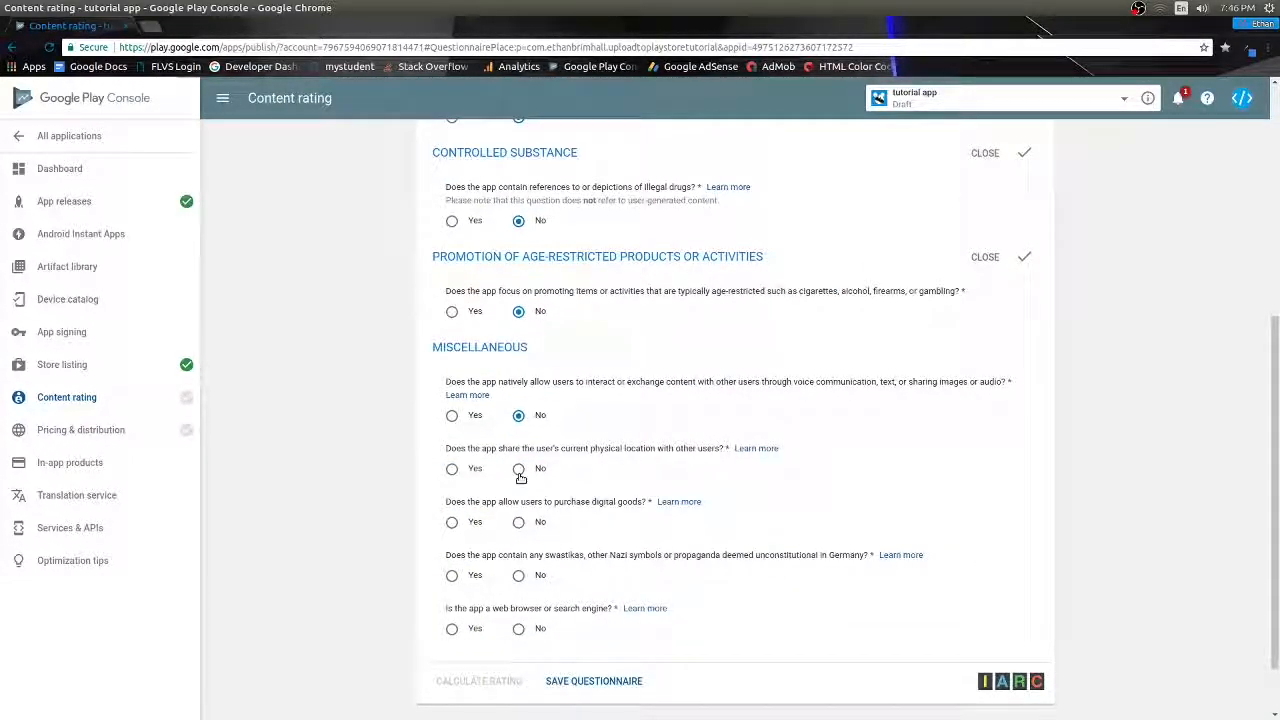
left_click(518, 628)
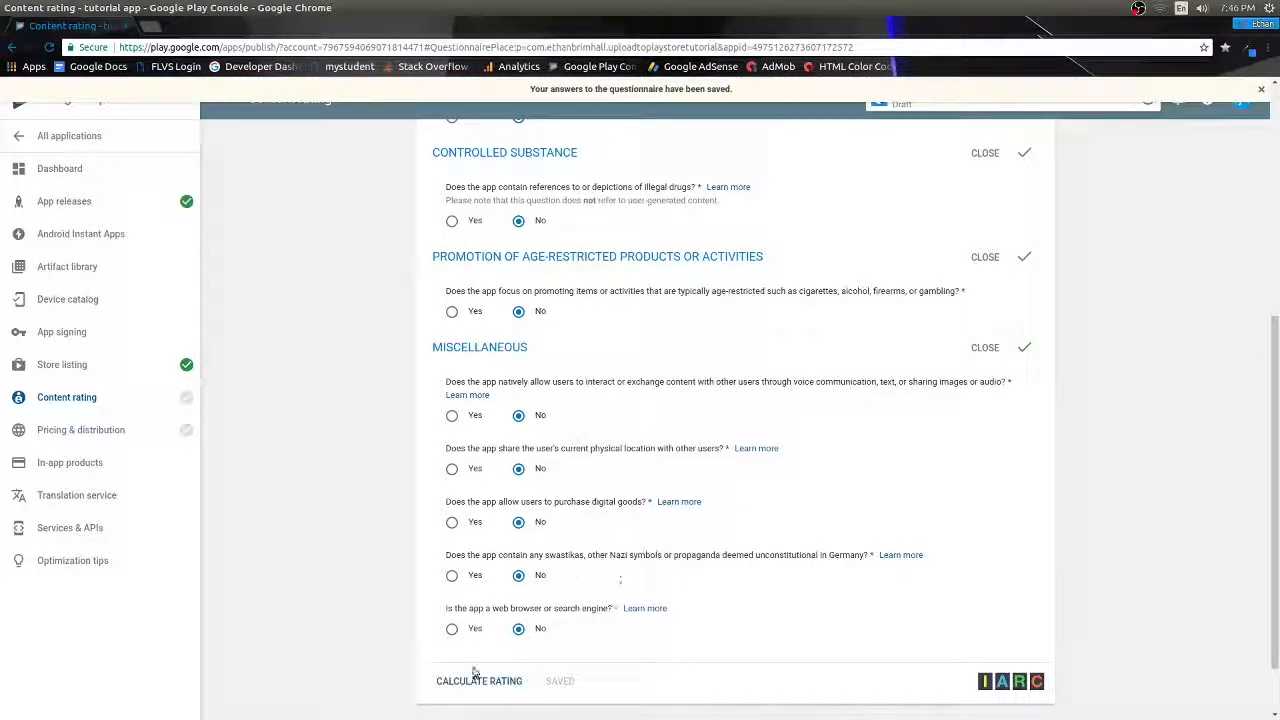
left_click(474, 680)
left_click(474, 679)
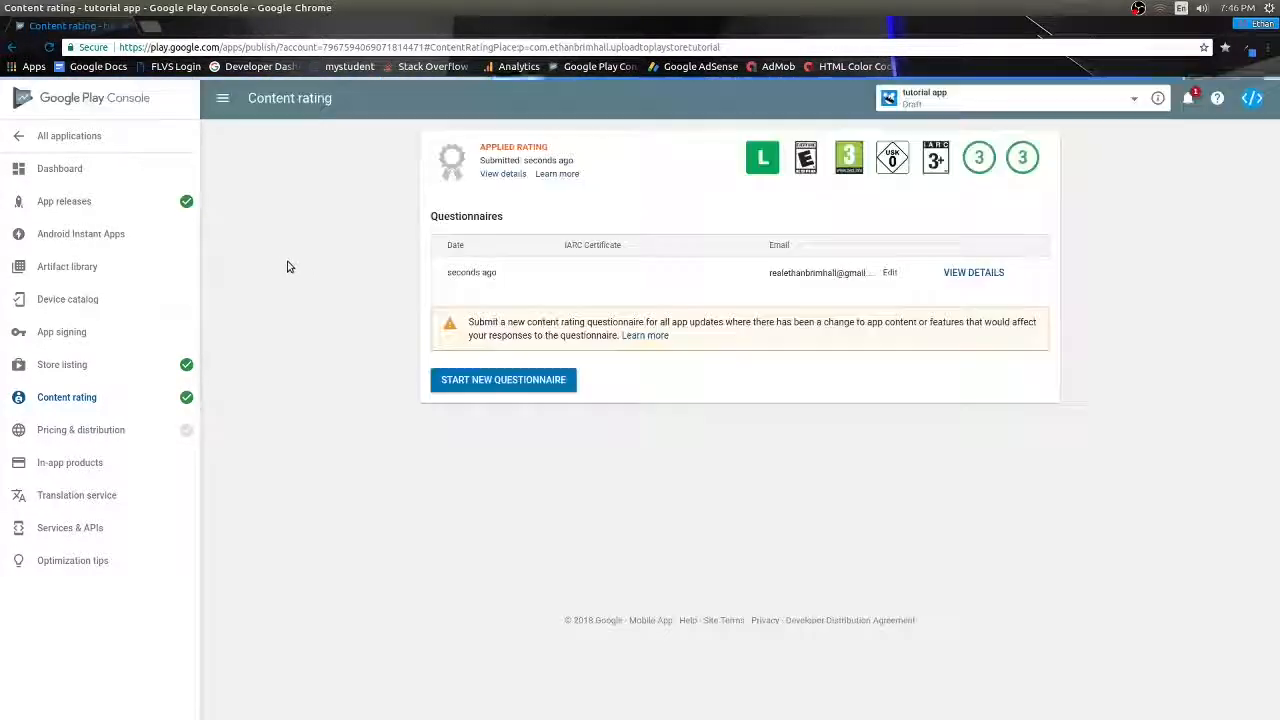
left_click(134, 431)
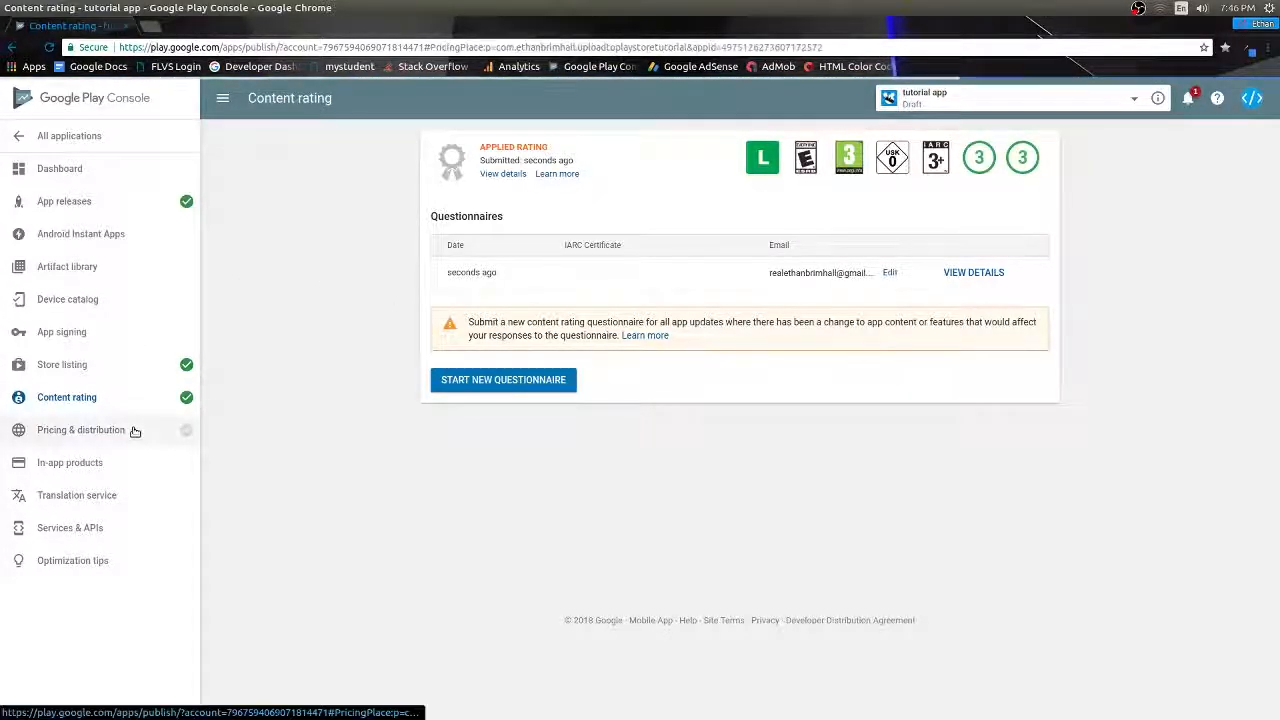
- Make the app free and available in all countries
left_click(676, 296)
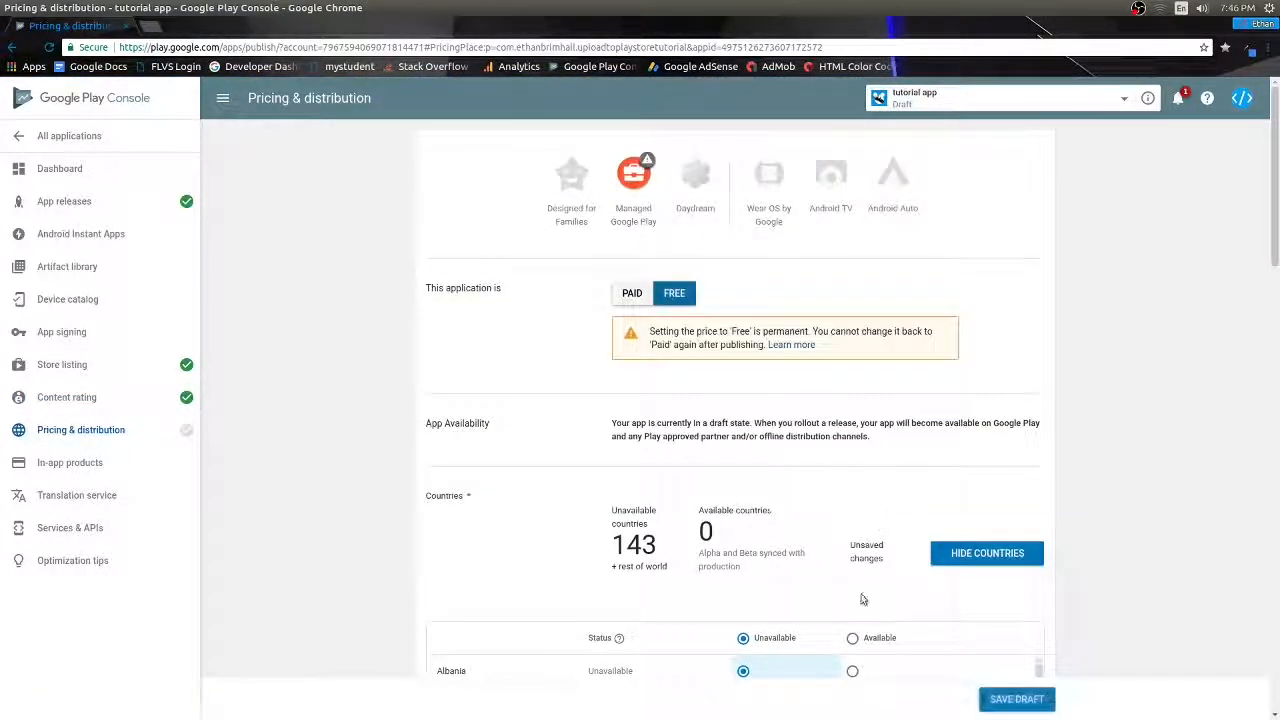
scroll(838, 487, "down", 1)
scroll(838, 487, "down", 2)
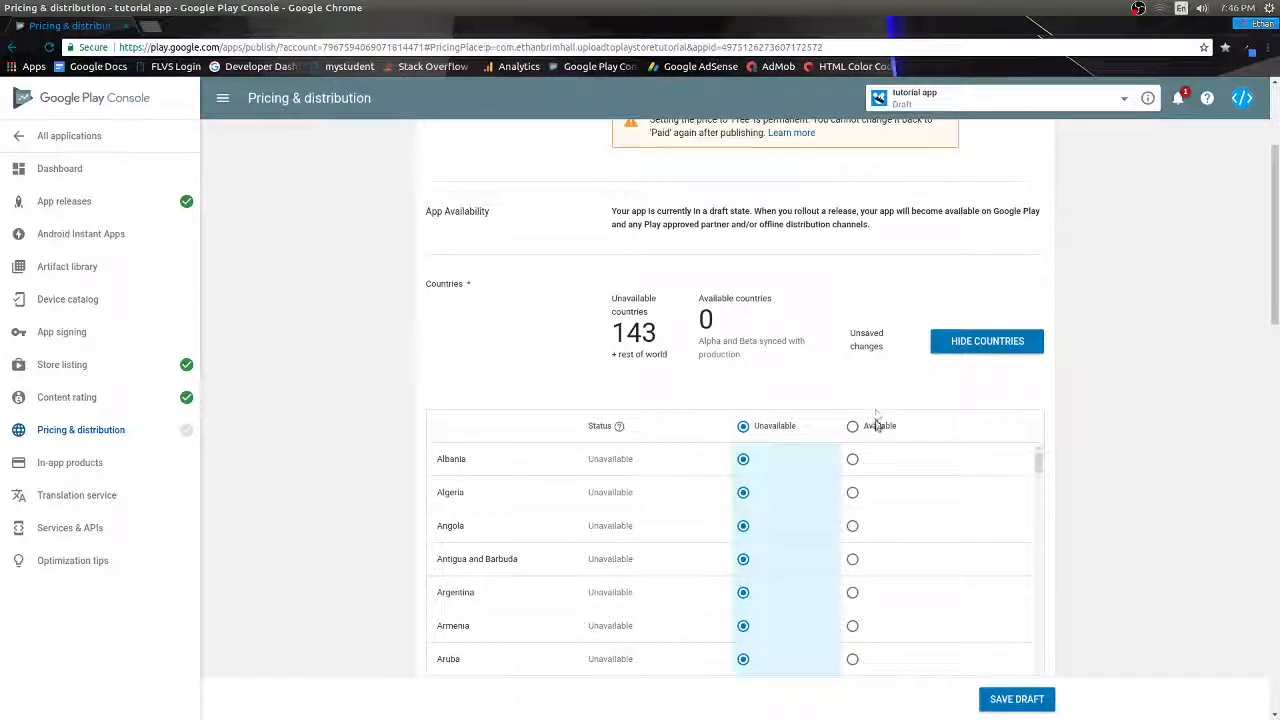
left_click(852, 439)
- Acknowledge the US export laws declaration, save the pricing draft, and return to App releases
scroll(810, 368, "down", 10)
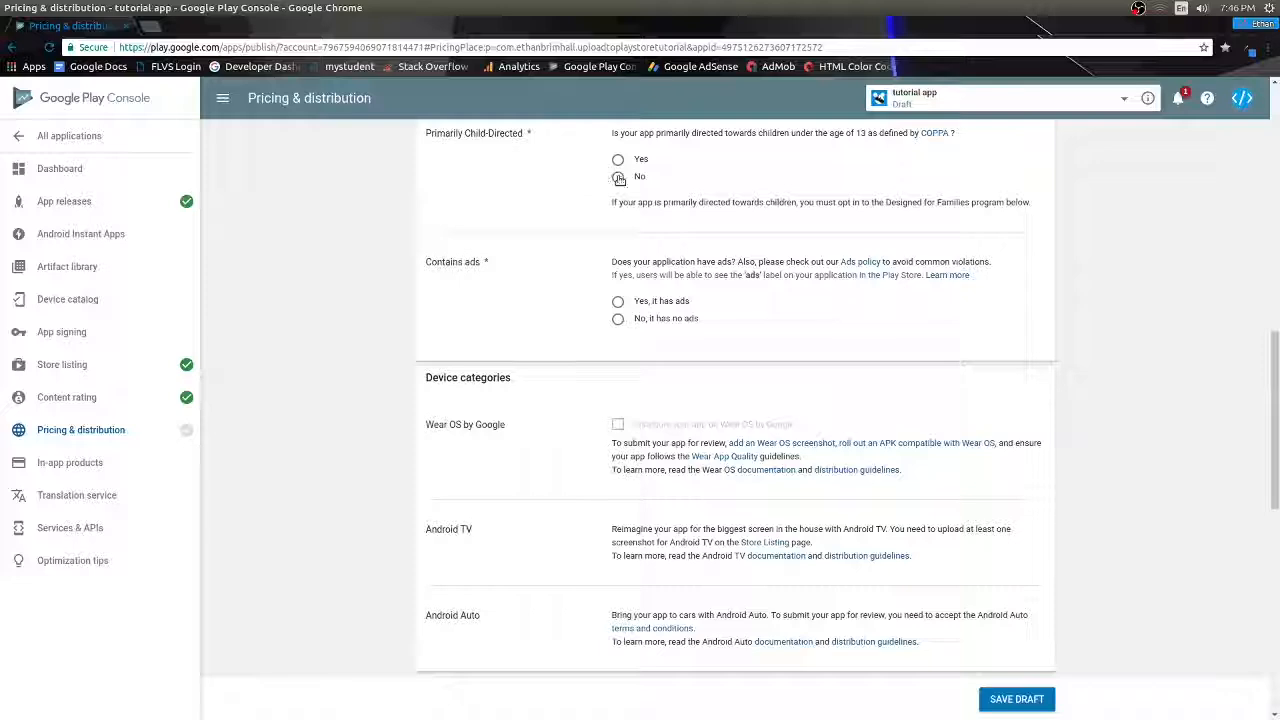
scroll(800, 382, "down", 1)
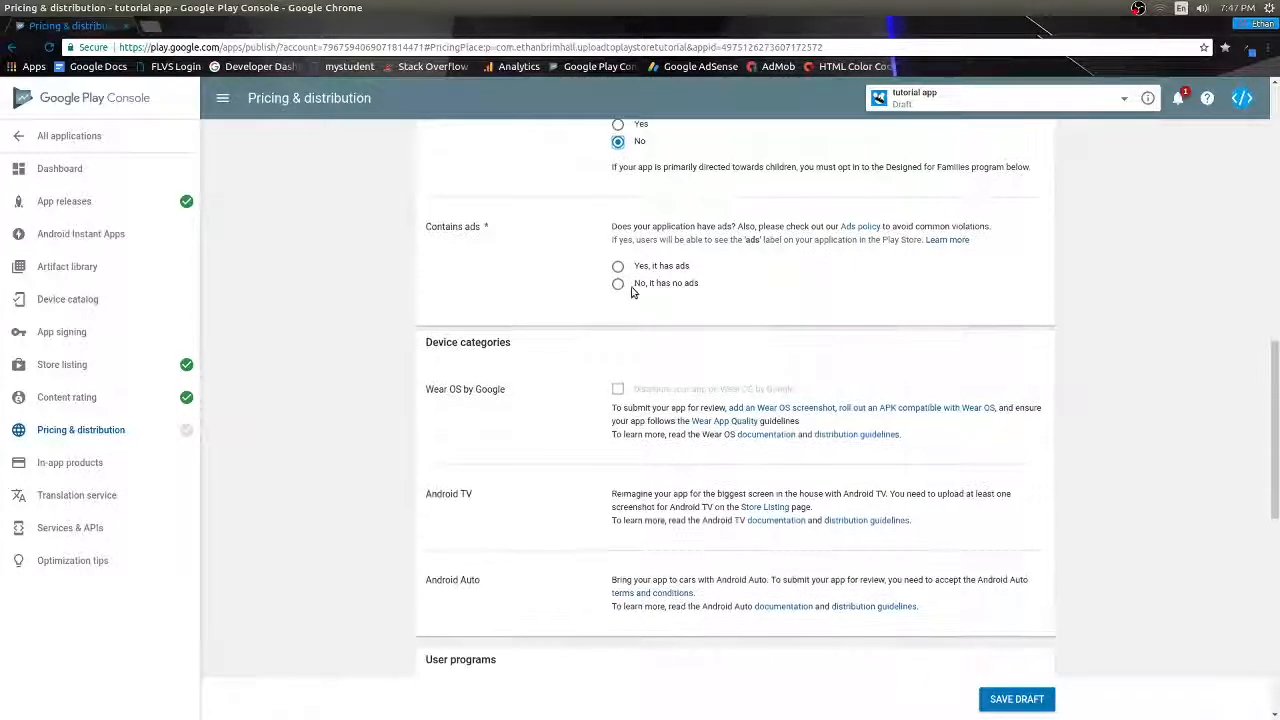
scroll(763, 326, "down", 6)
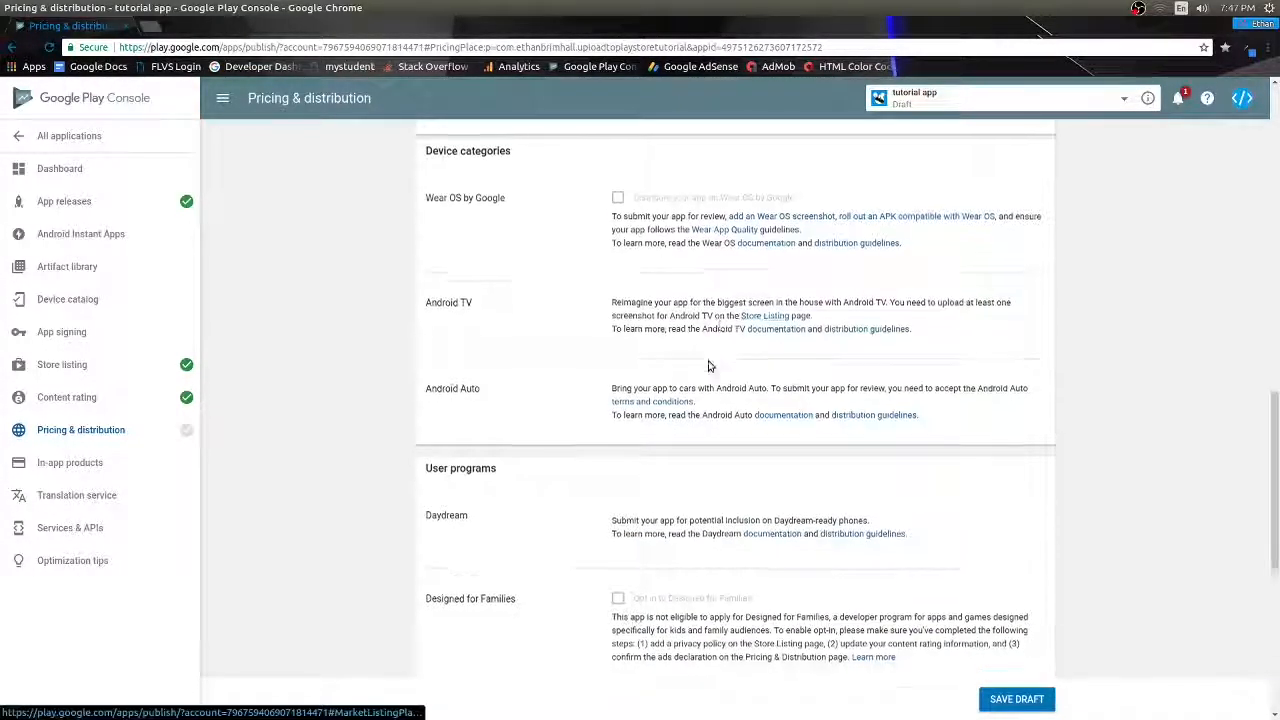
scroll(544, 358, "down", 1)
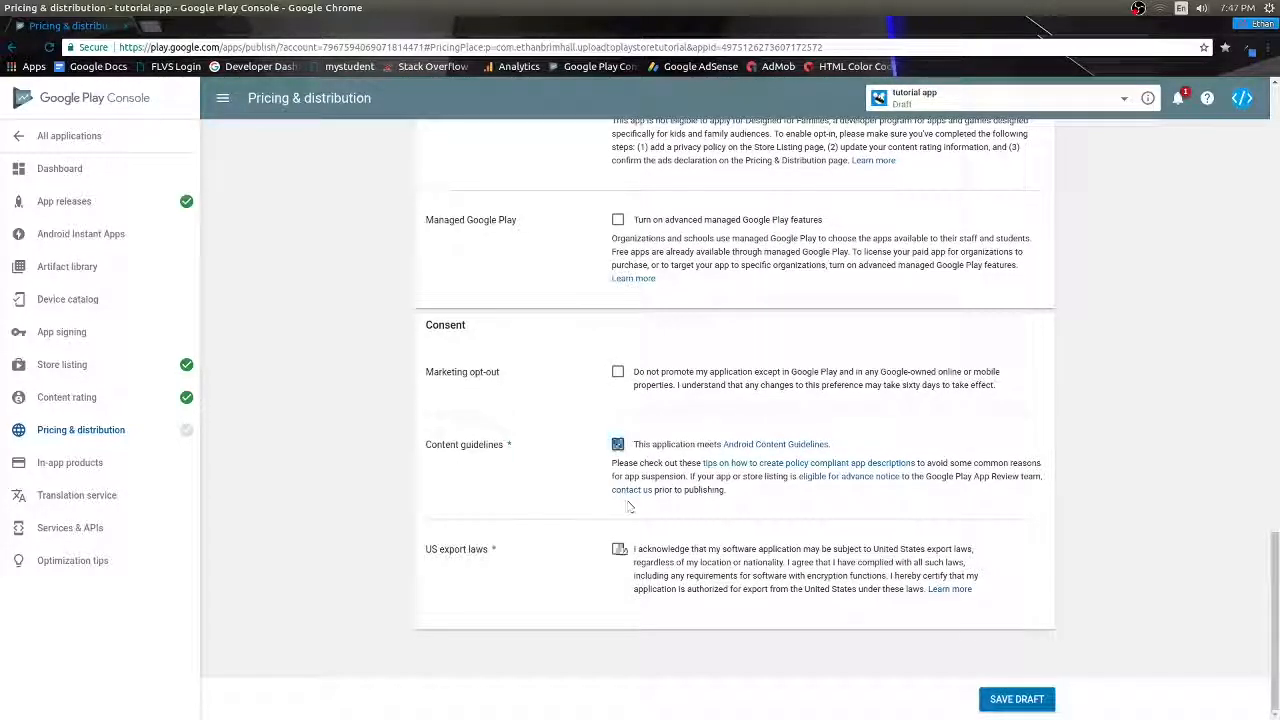
left_click(618, 549)
left_click(997, 696)
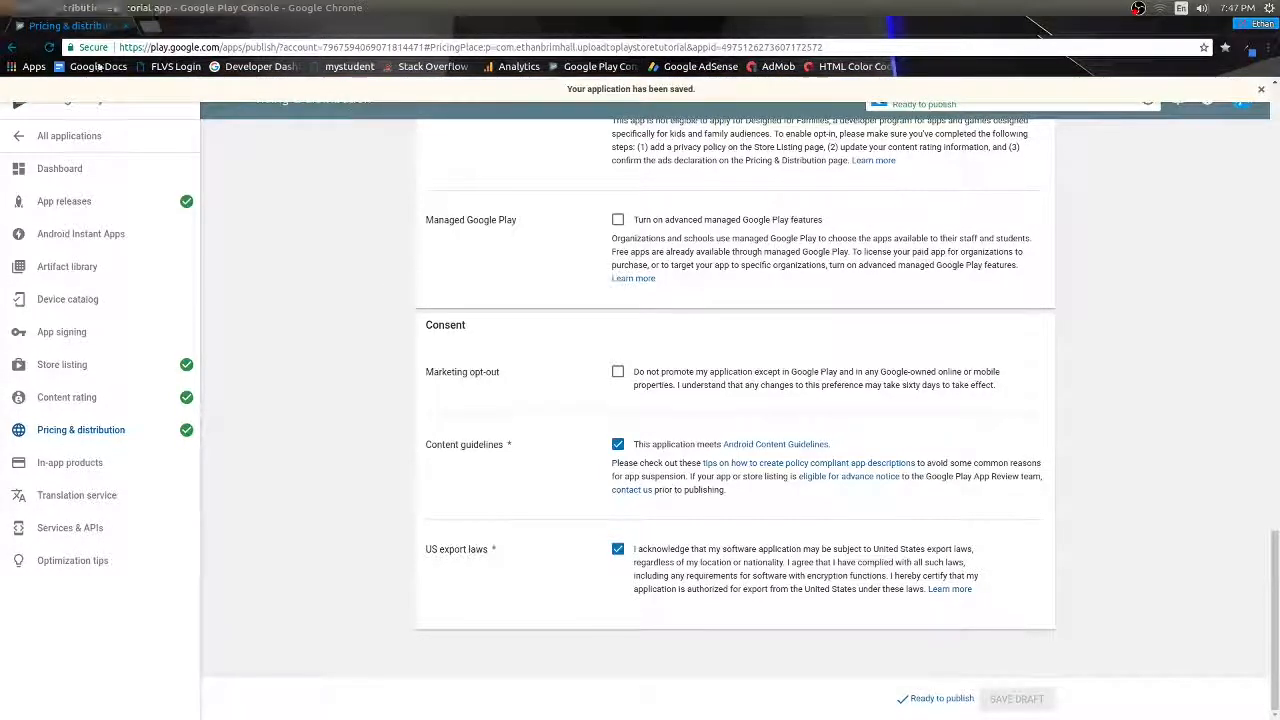
left_click(124, 174)
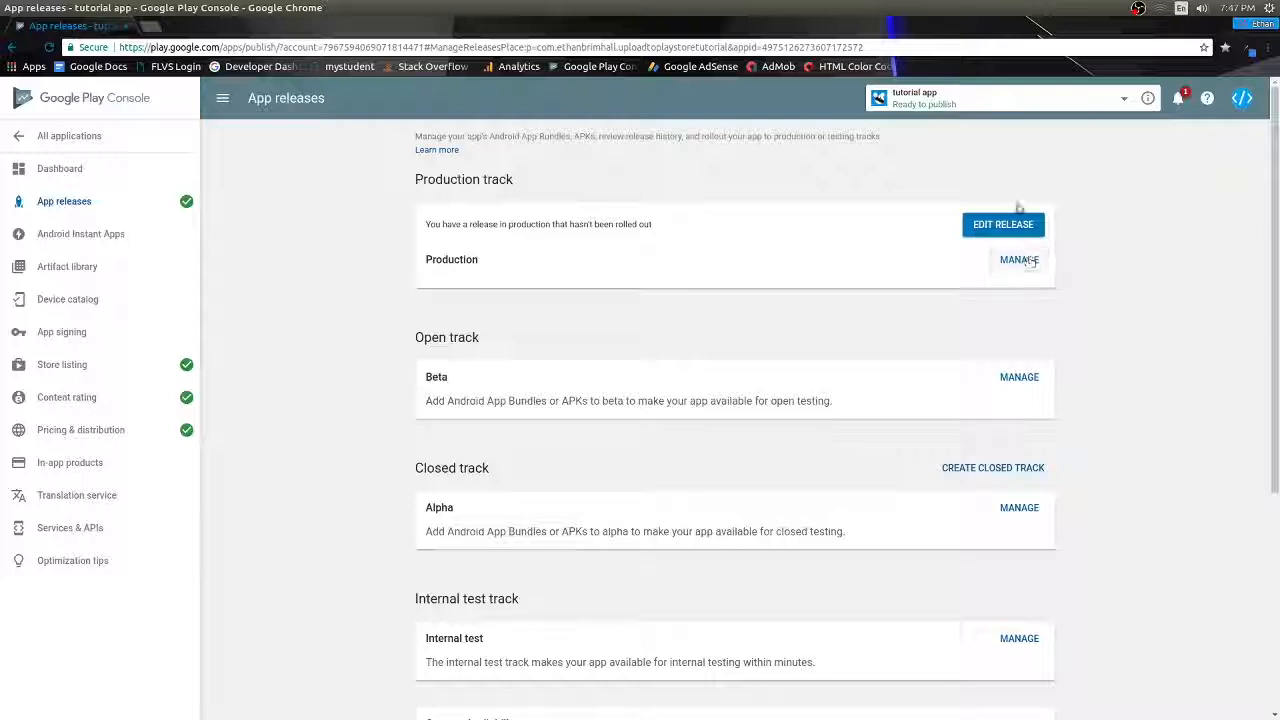
- Edit and review release 1.0, then start and confirm its rollout to production
left_click(1003, 224)
scroll(947, 302, "down", 2)
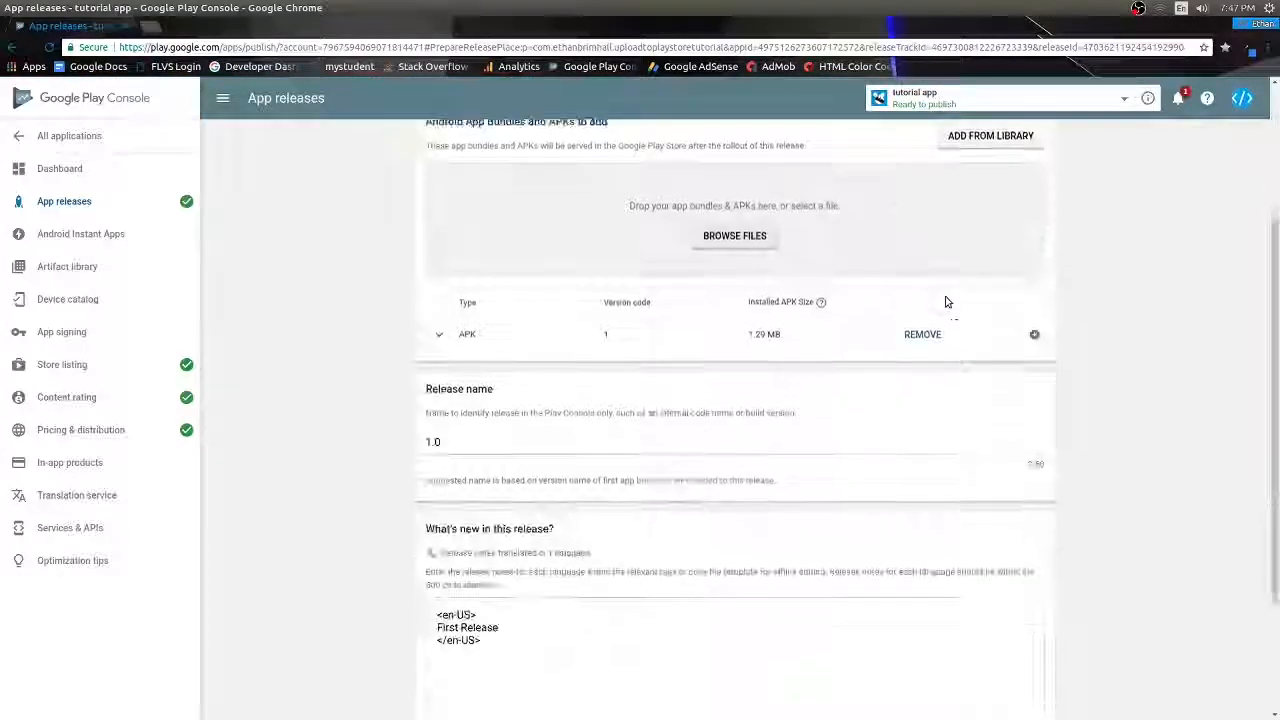
scroll(947, 302, "down", 2)
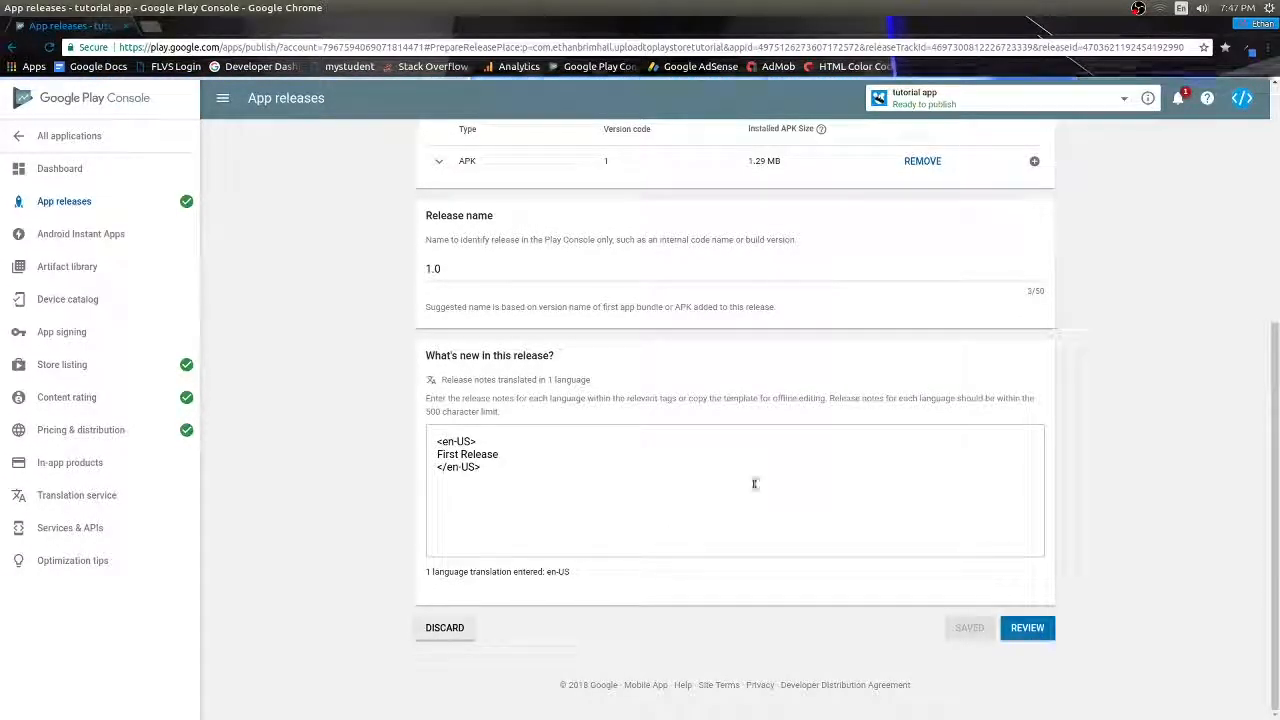
left_click(1027, 627)
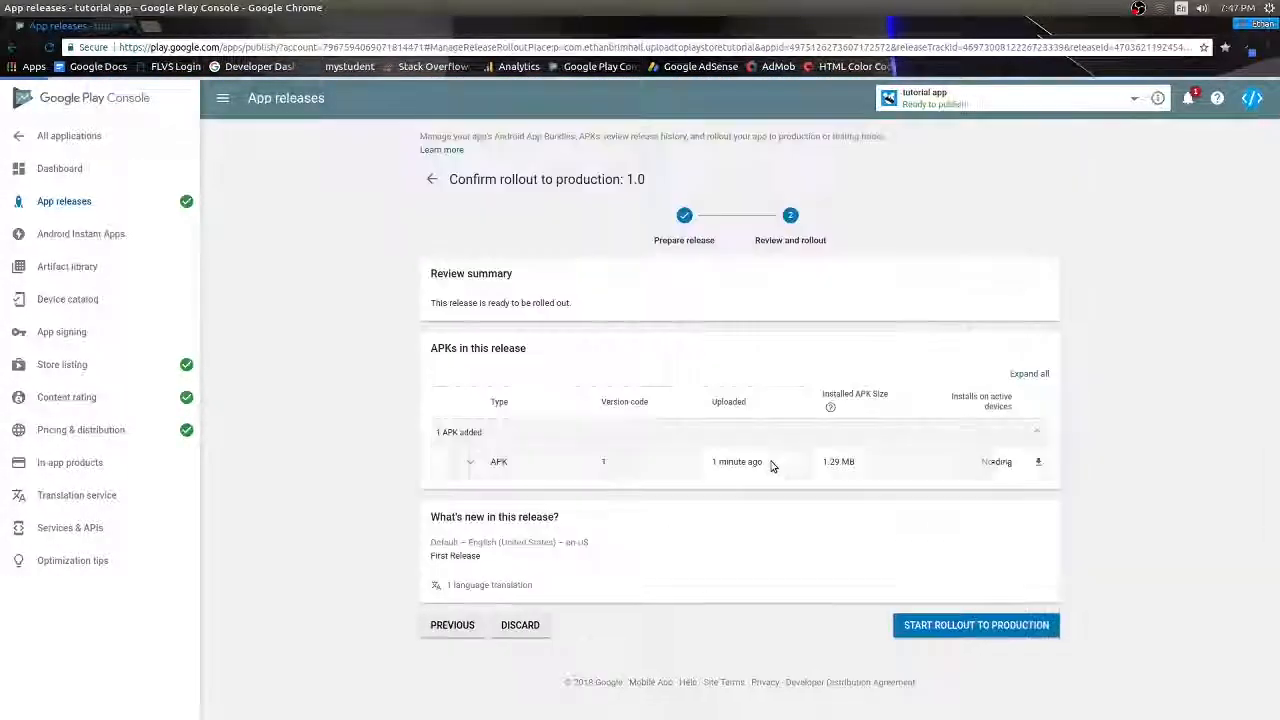
left_click(1010, 627)
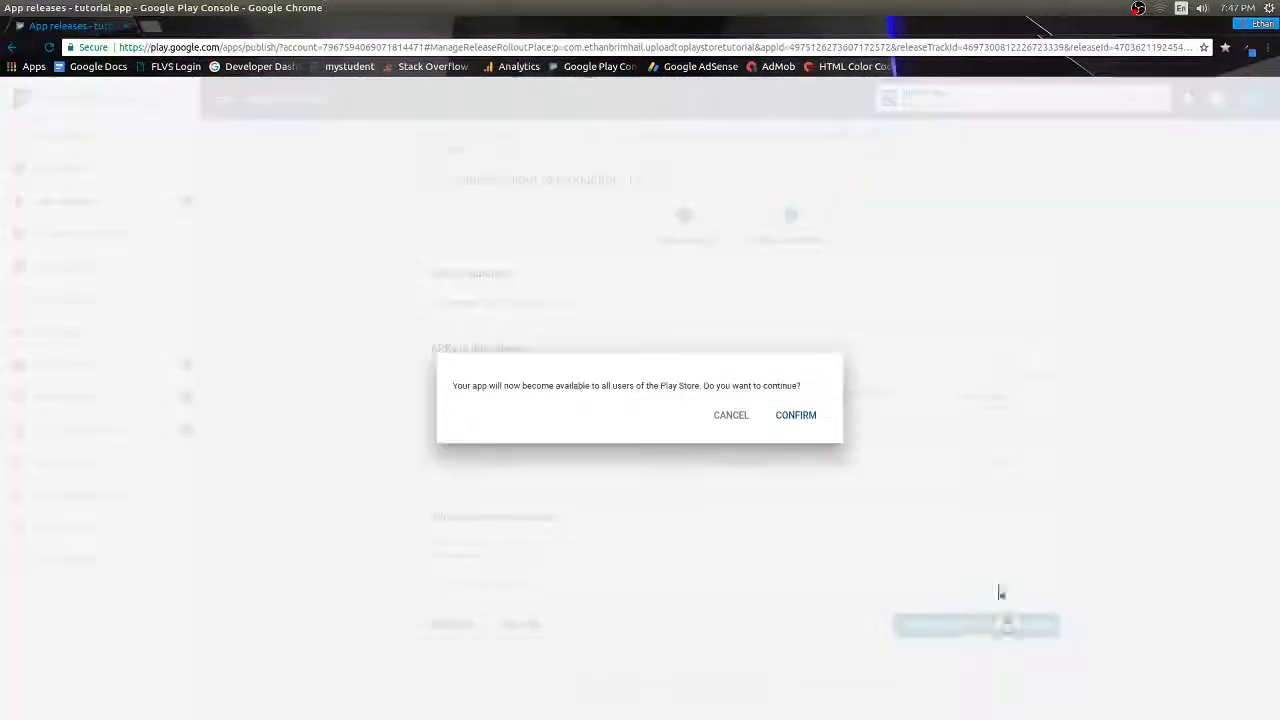
left_click(795, 415)
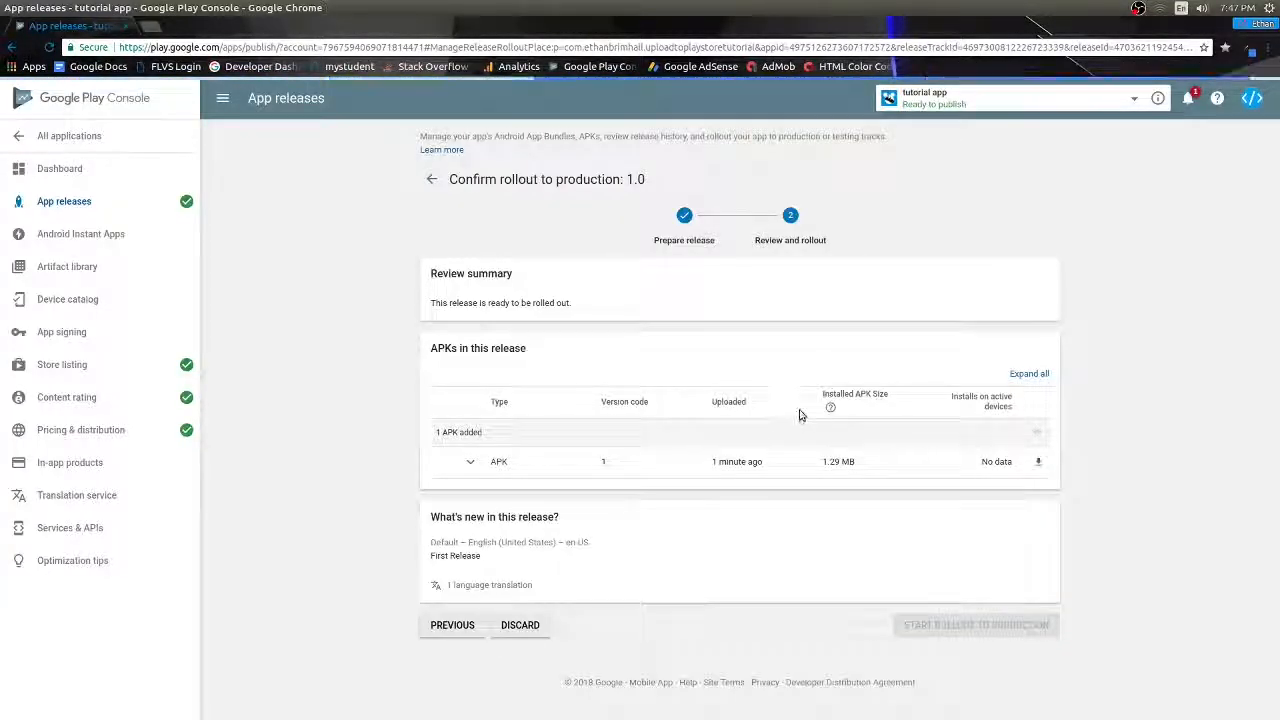
mouse_move(829, 408)
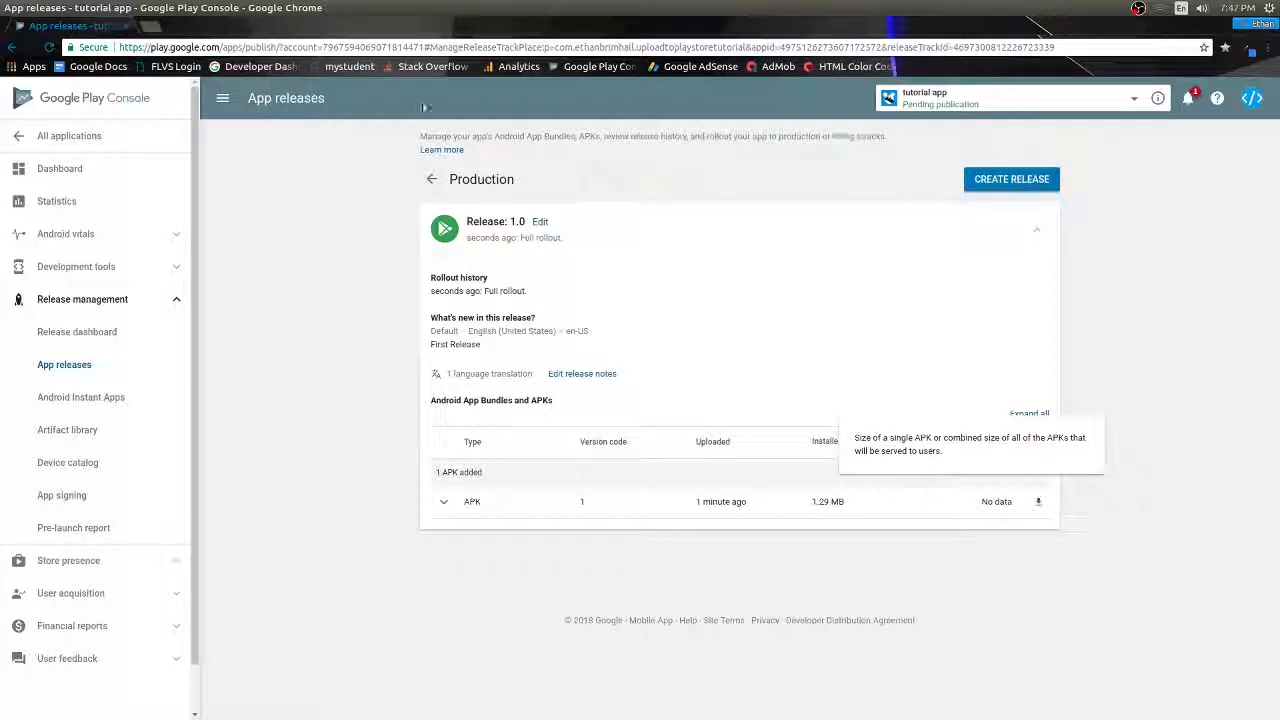
- Return through the dashboard to the All applications list showing tutorial app
left_click(86, 170)
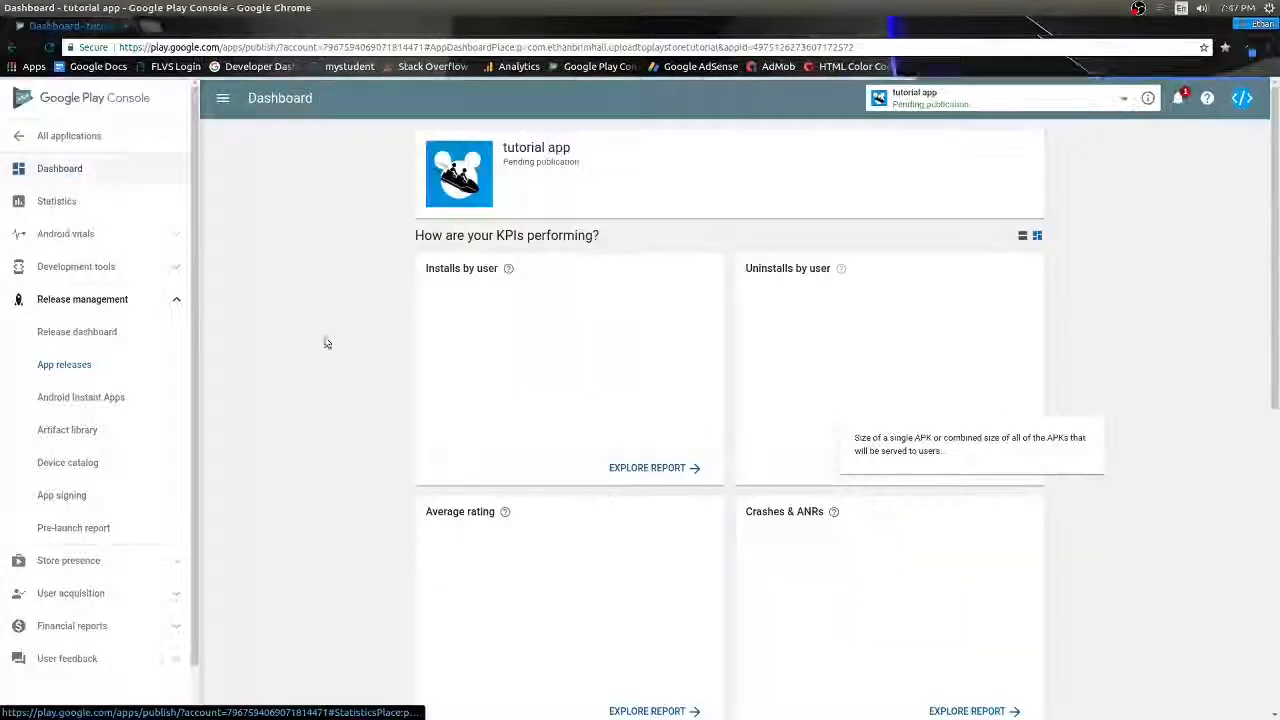
left_click(77, 136)
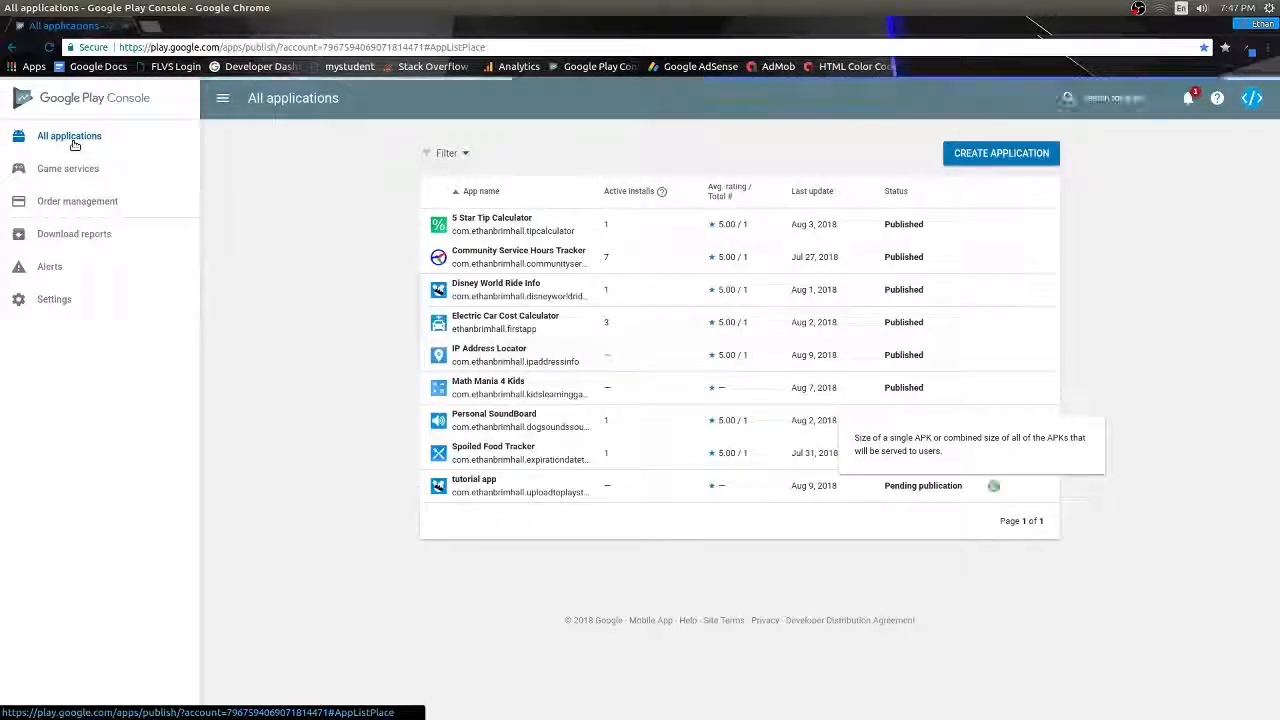